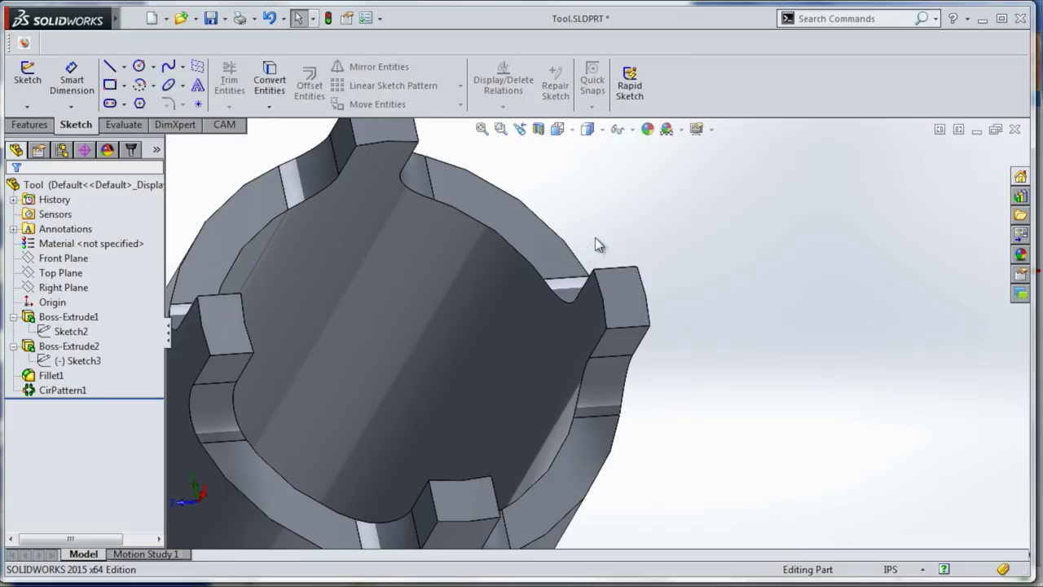
mouse_move(773, 255)
middle_down()
mouse_move(665, 284)
mouse_move(742, 326)
middle_up()
ctrl+middle_drag(361, 274, 551, 252)
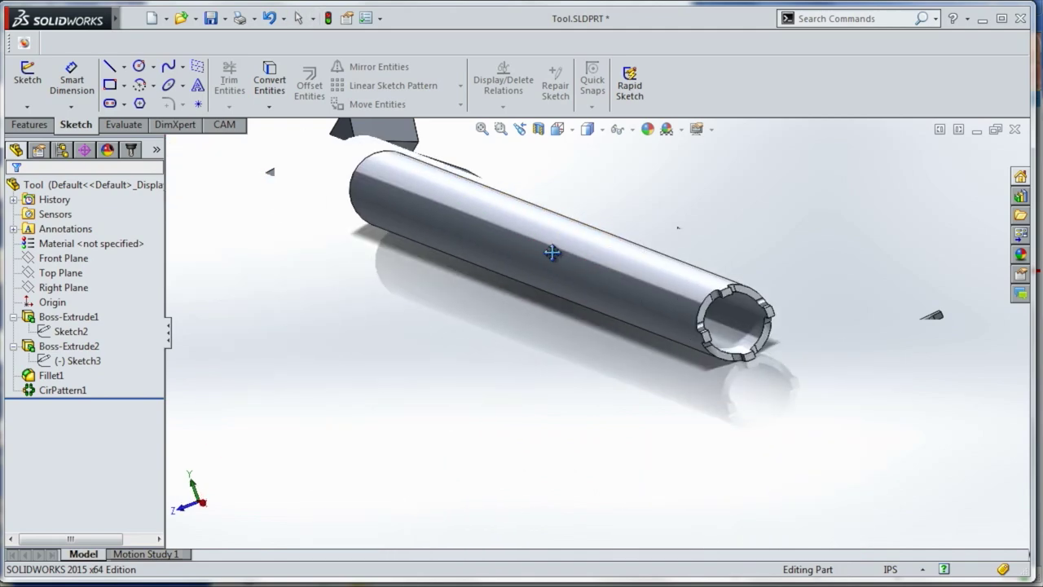
scroll(678, 356, down, 3)
scroll(743, 226, down, 2)
scroll(761, 242, down, 2)
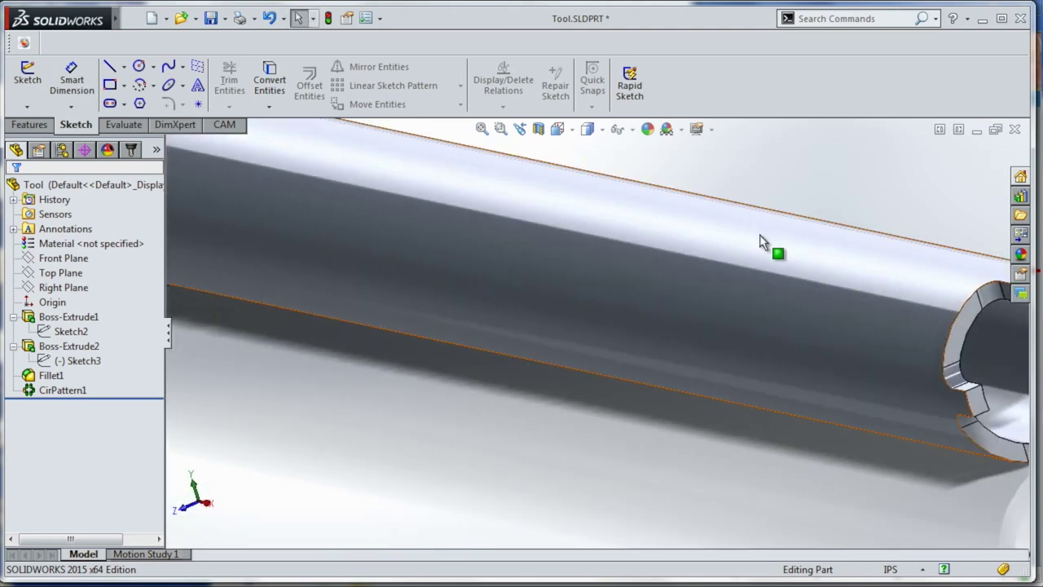
scroll(652, 317, up, 3)
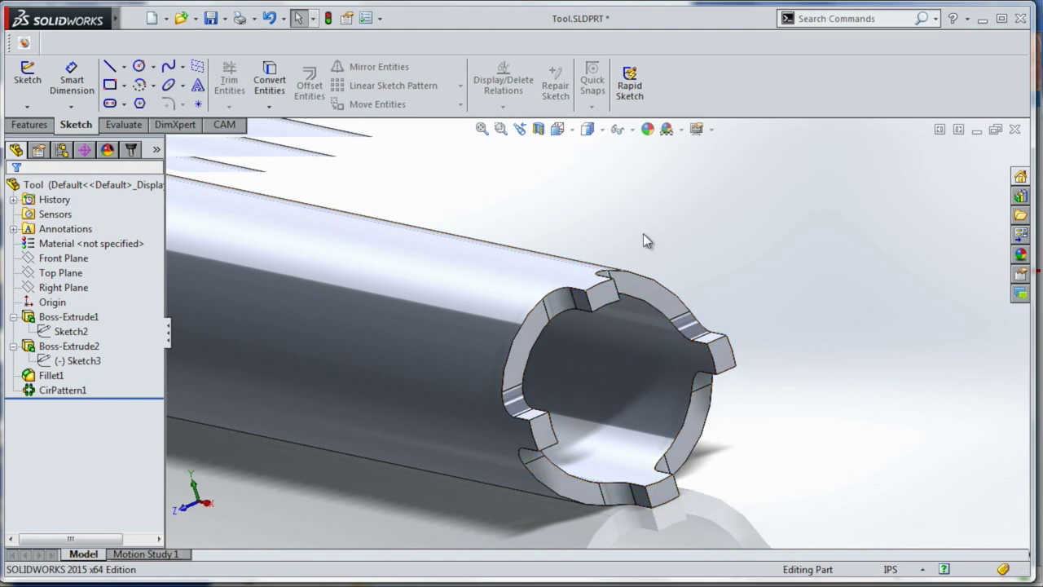
key(ctrl+n)
- Start a new part and sketch two concentric circles at the origin on the Front Plane
double_click(241, 236)
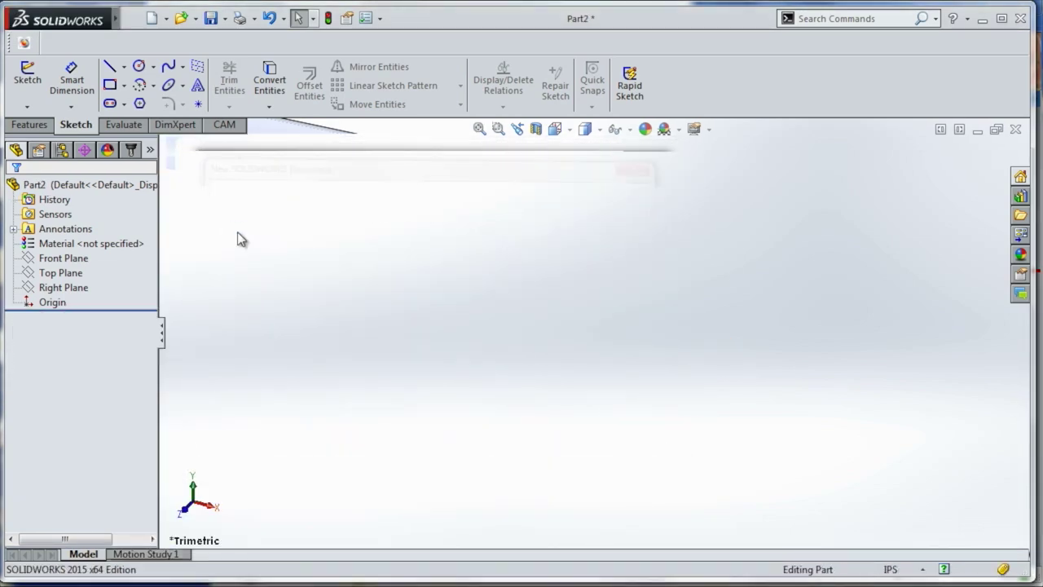
click(137, 71)
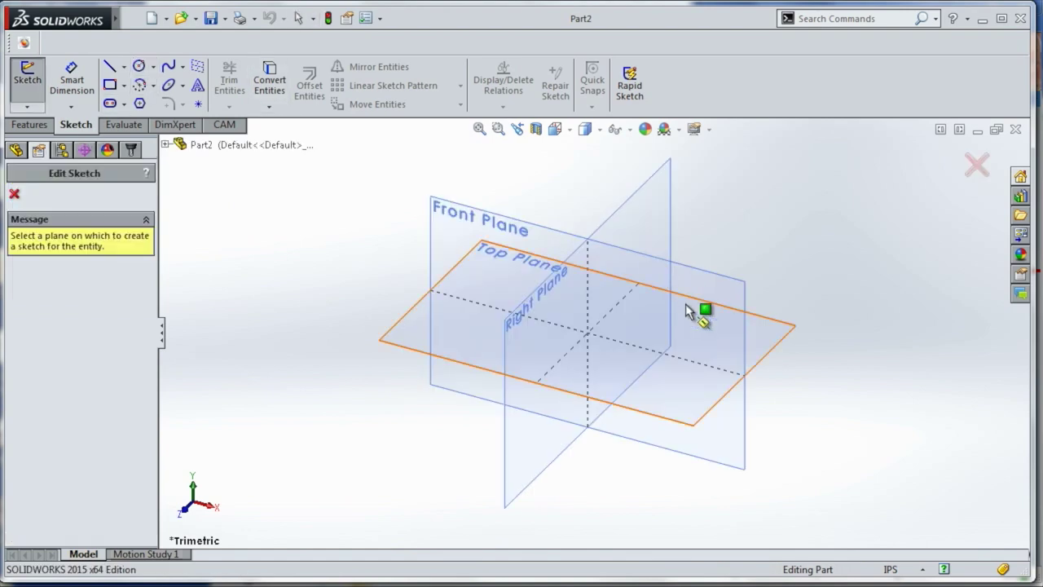
click(535, 235)
click(587, 333)
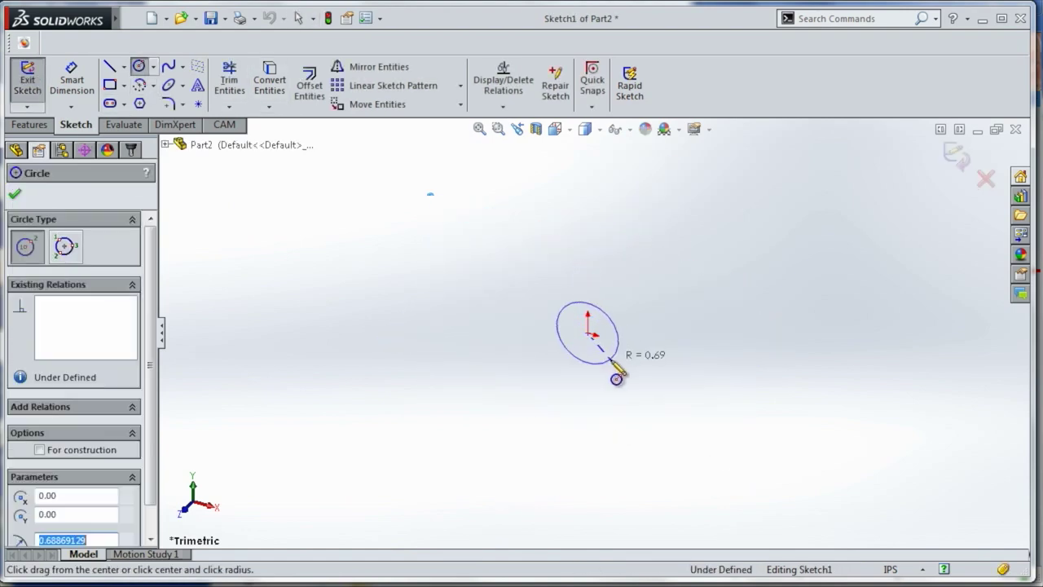
click(141, 70)
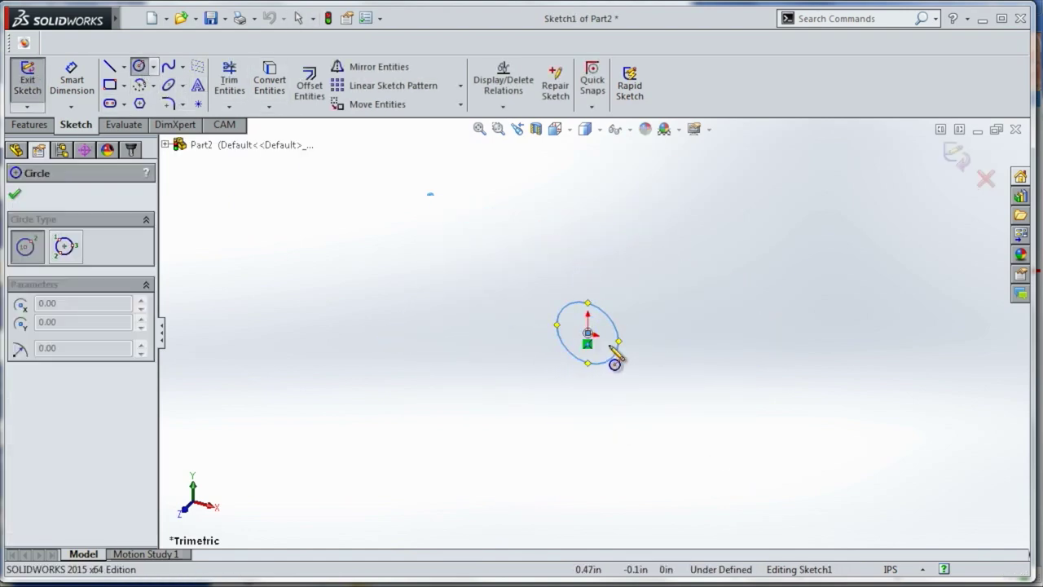
click(587, 333)
click(624, 368)
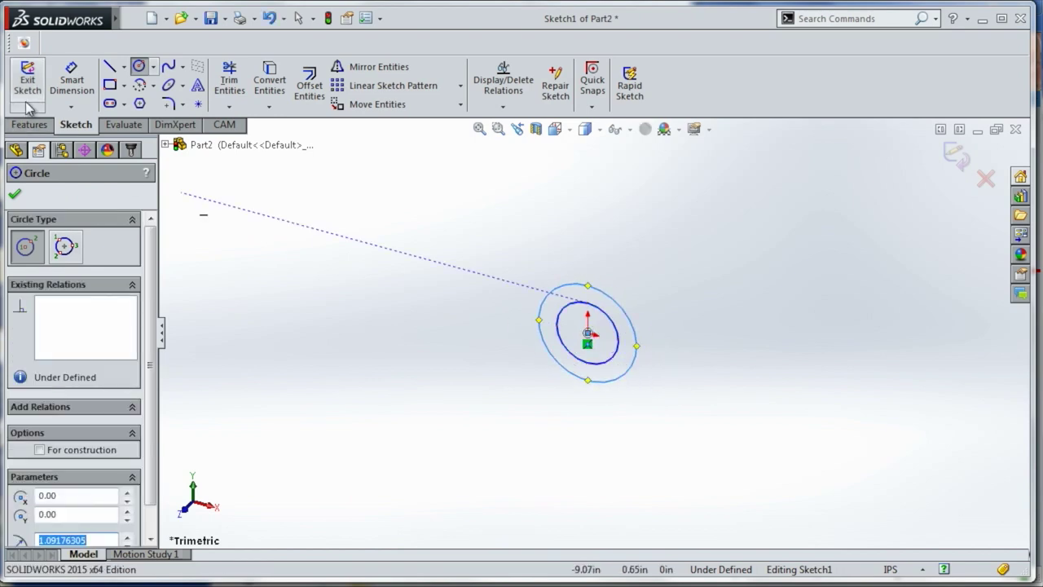
- Extrude the two circles 5 in into a hollow tube
click(30, 124)
click(35, 82)
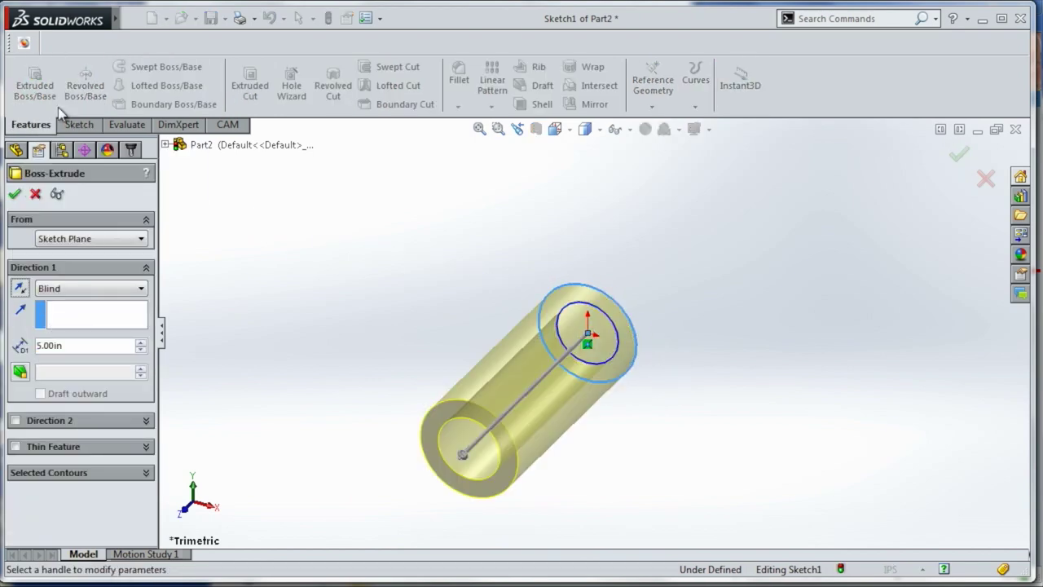
key(Return)
mouse_move(384, 342)
middle_down()
mouse_move(658, 216)
mouse_move(552, 201)
middle_up()
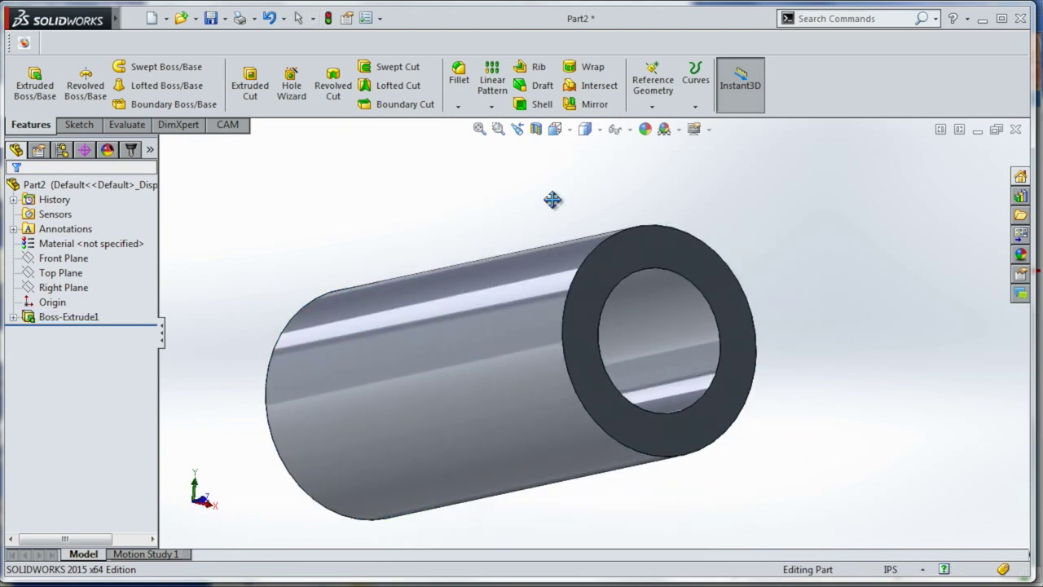
- Start a centerline sketch on the tube's end face, viewed normal to it
click(79, 126)
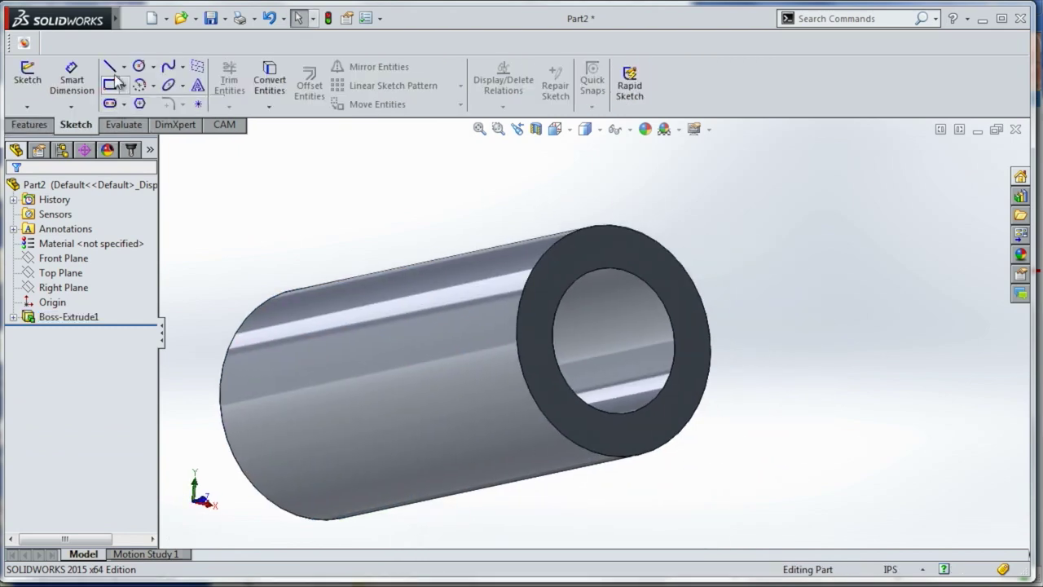
click(124, 67)
click(144, 100)
key(space)
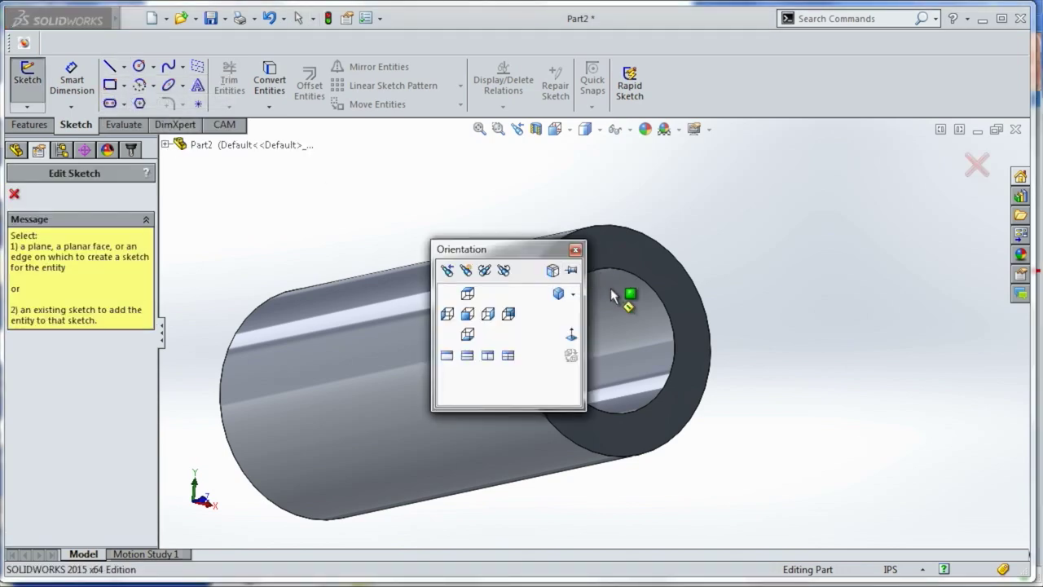
click(639, 258)
key(space)
click(680, 440)
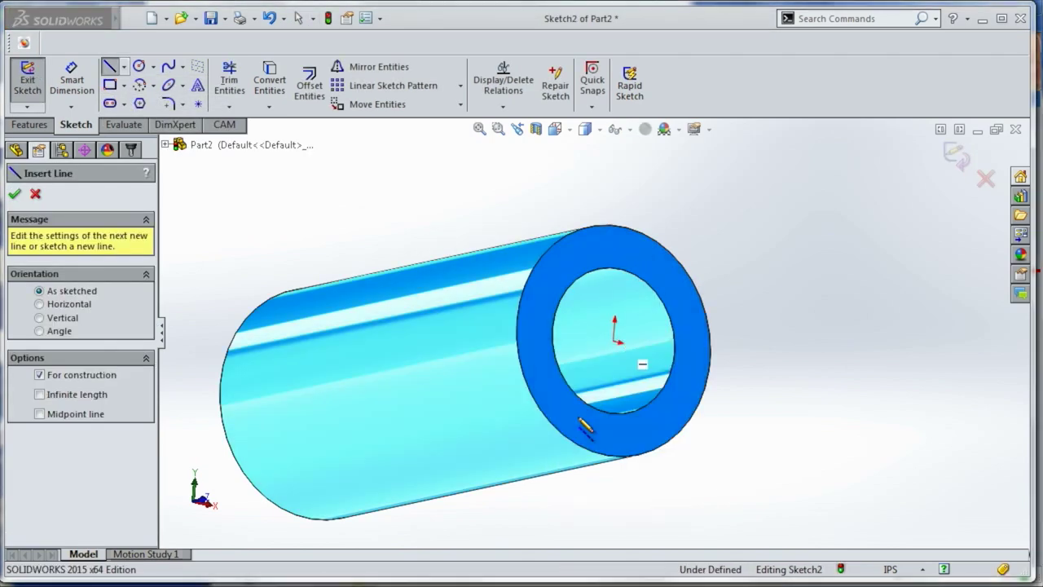
- Draw a vertical centerline from the tube centre up, plus arcs along the outer and inner edges
click(561, 331)
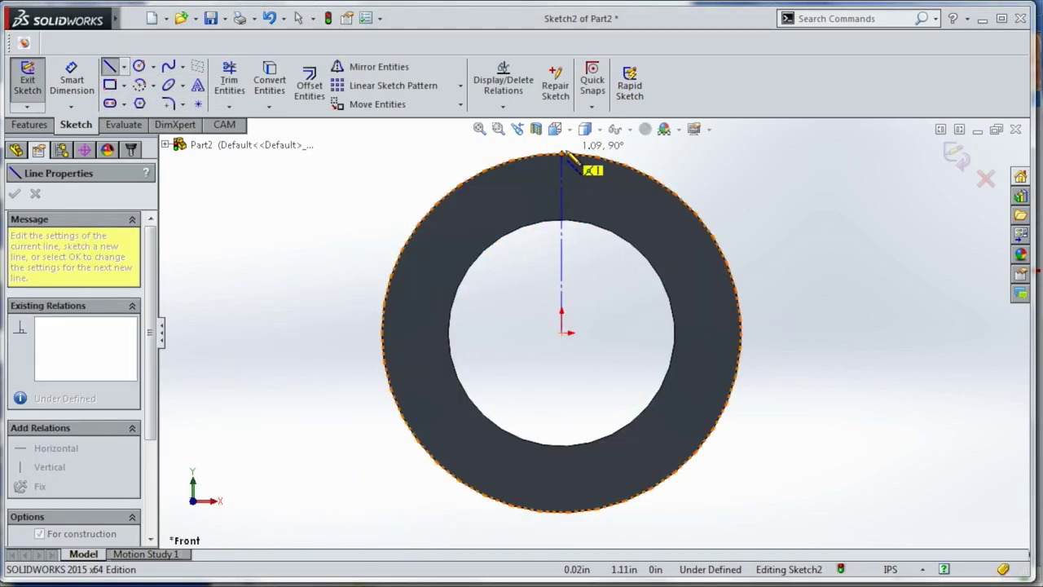
click(561, 153)
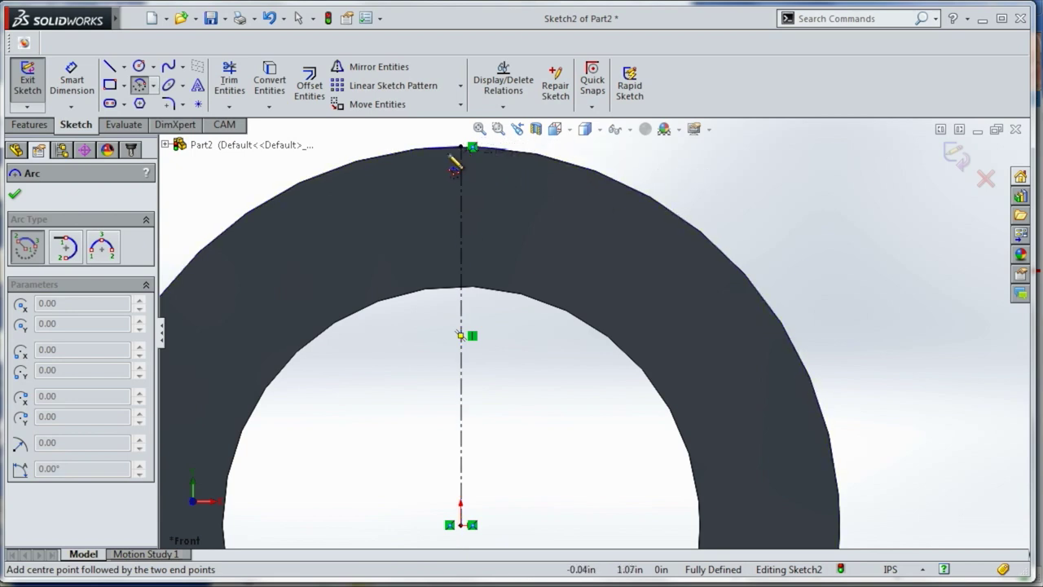
click(620, 184)
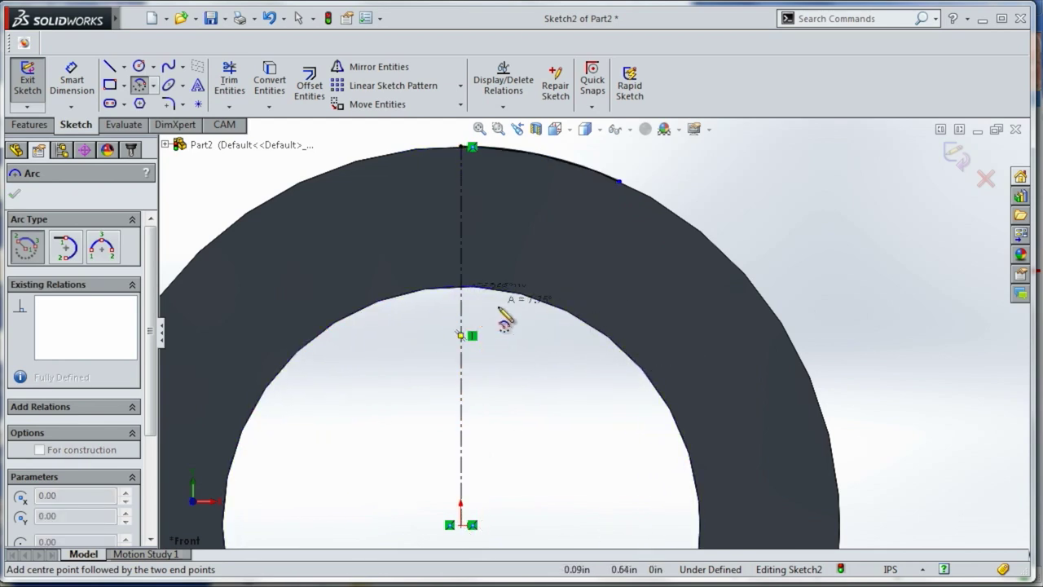
click(619, 345)
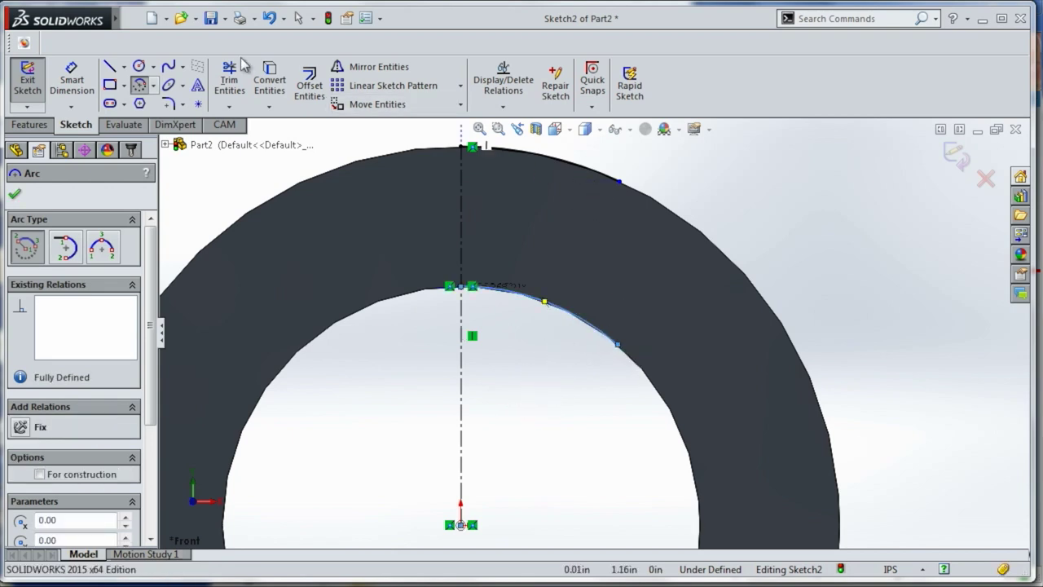
- Draw a vertical line across the ring wall starting at the outer edge
key(l)
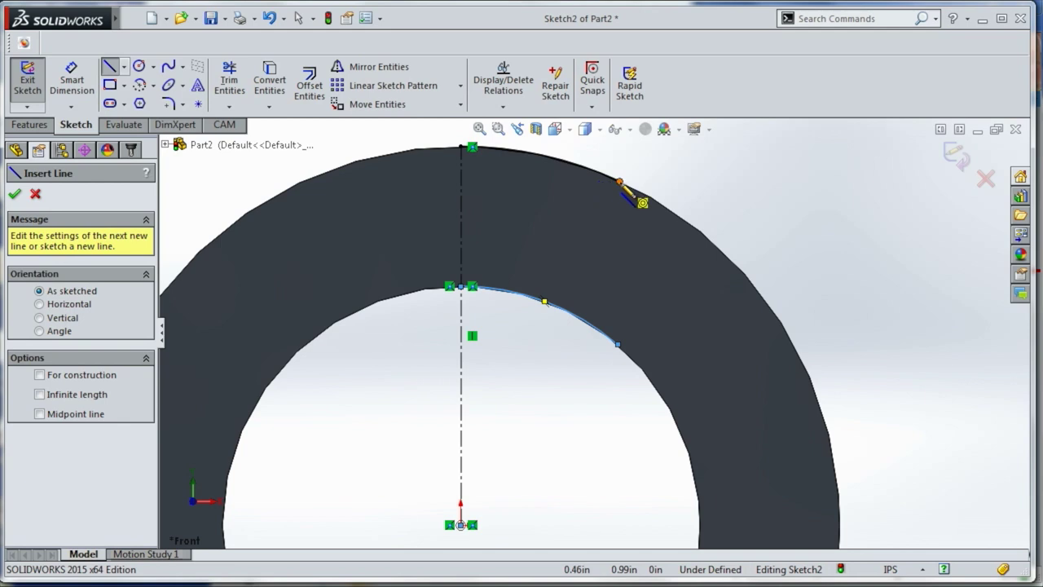
click(620, 181)
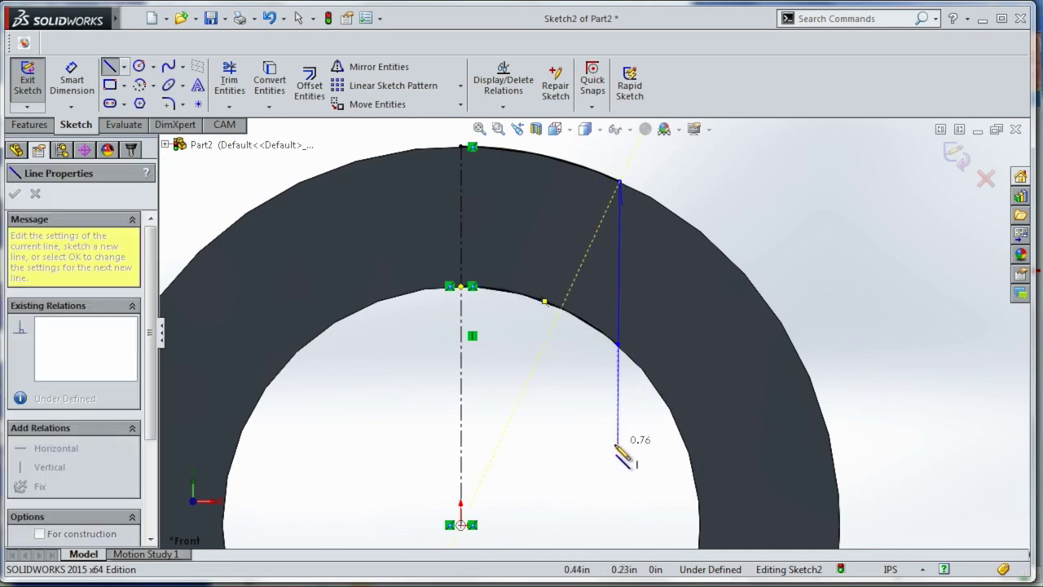
click(617, 445)
scroll(647, 365, down, 3)
scroll(652, 361, down, 2)
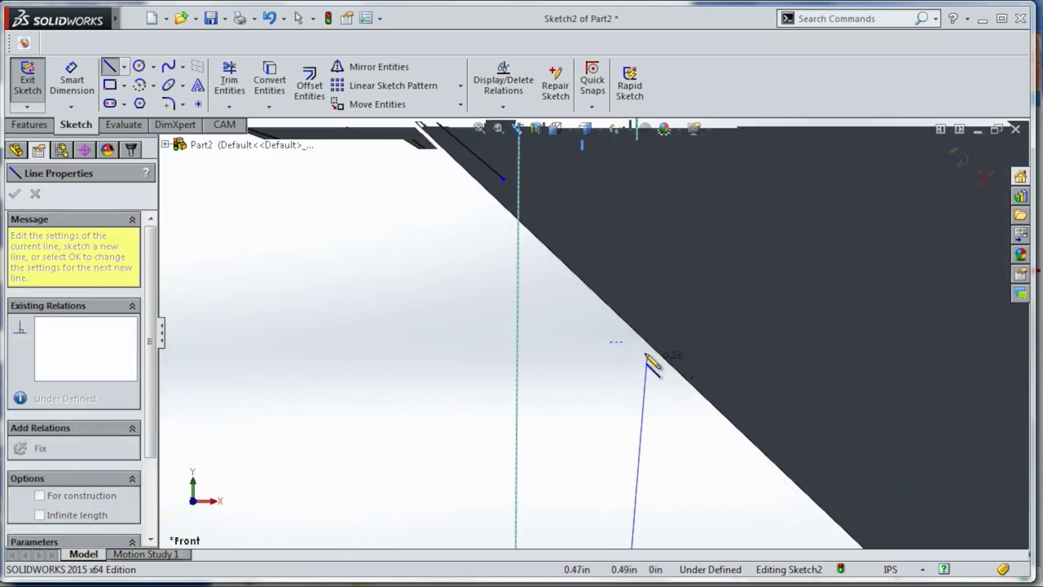
key(Escape)
click(513, 204)
scroll(597, 285, up, 2)
scroll(603, 293, up, 2)
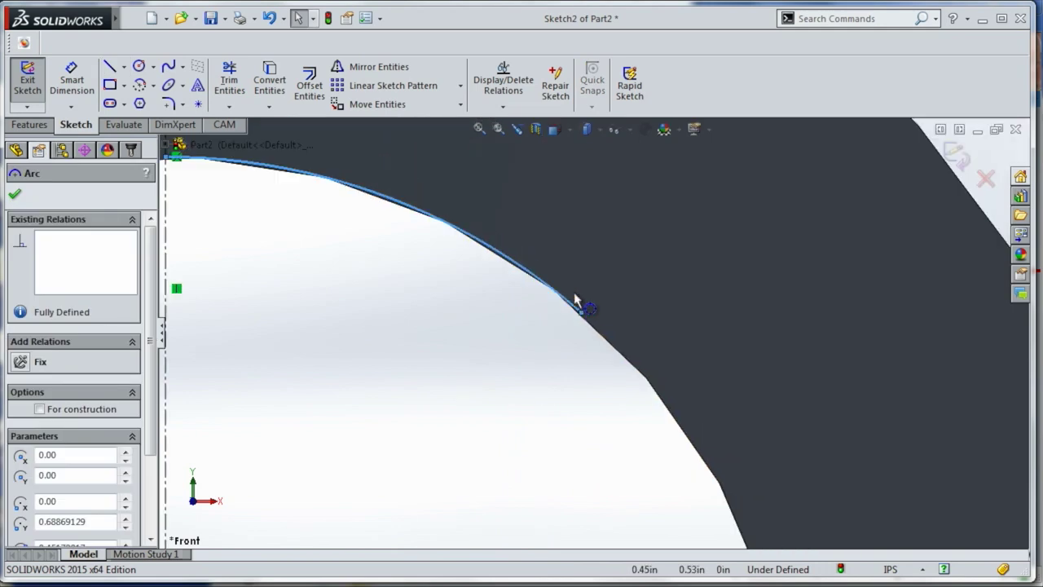
scroll(575, 299, up, 3)
- Draw a vertical line from the inner arc's endpoint up past the outer edge
click(28, 124)
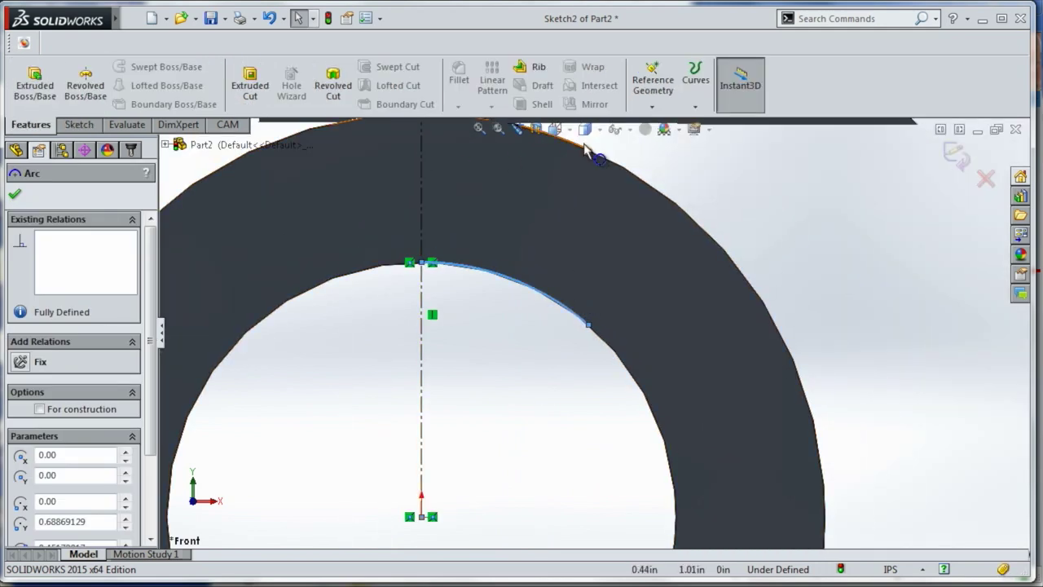
click(588, 324)
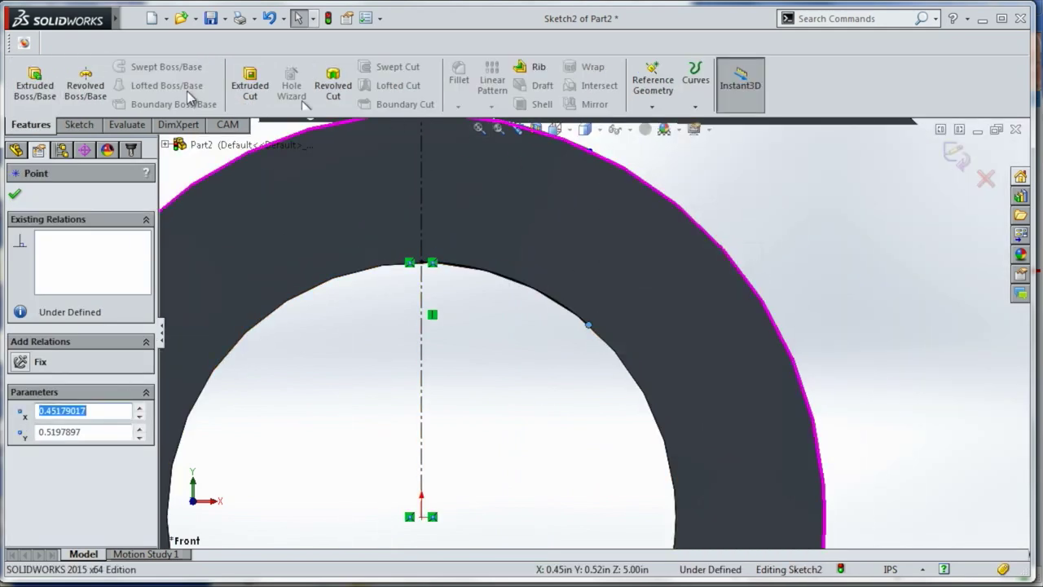
key(s)
click(551, 285)
click(588, 324)
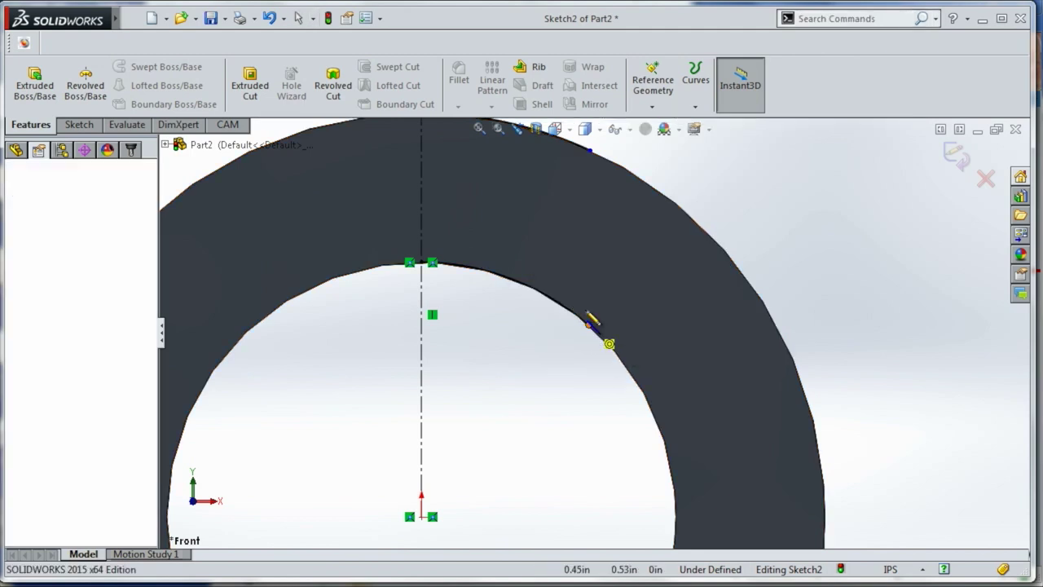
ctrl+middle_drag(593, 172, 575, 307)
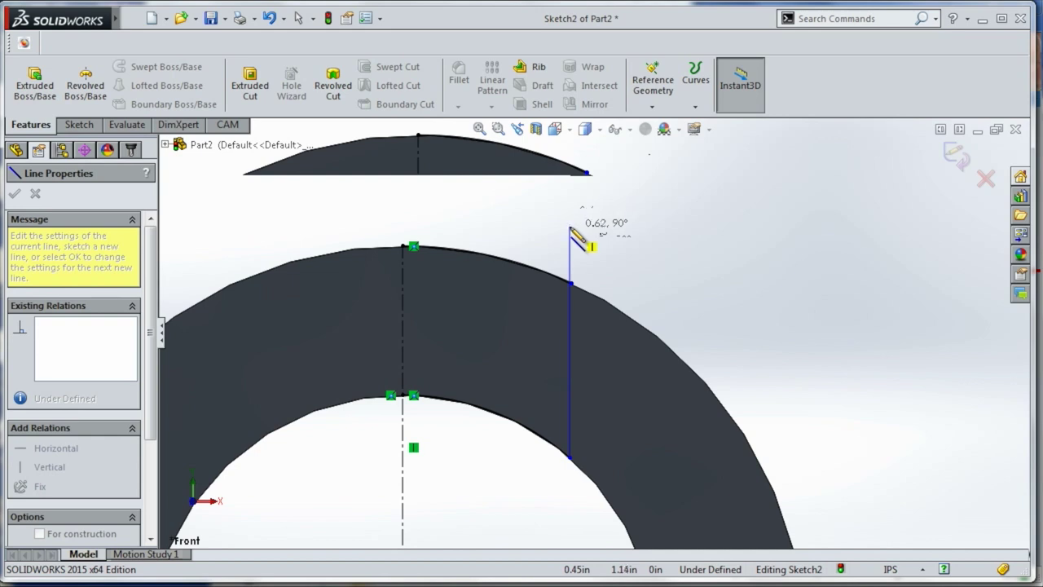
click(569, 228)
scroll(581, 301, down, 3)
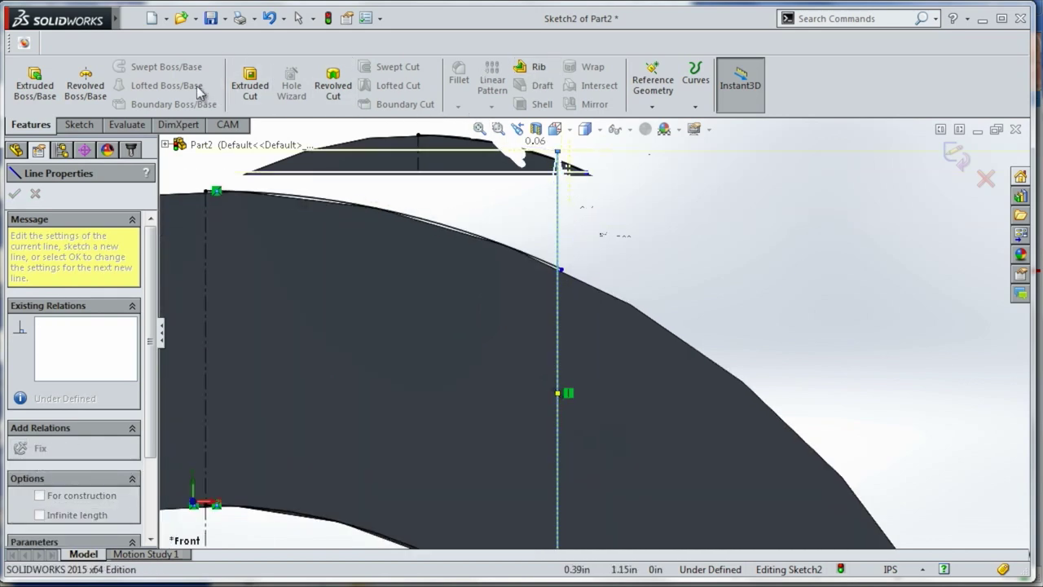
- Trim the line's excess above the ring back to the outer arc
click(78, 124)
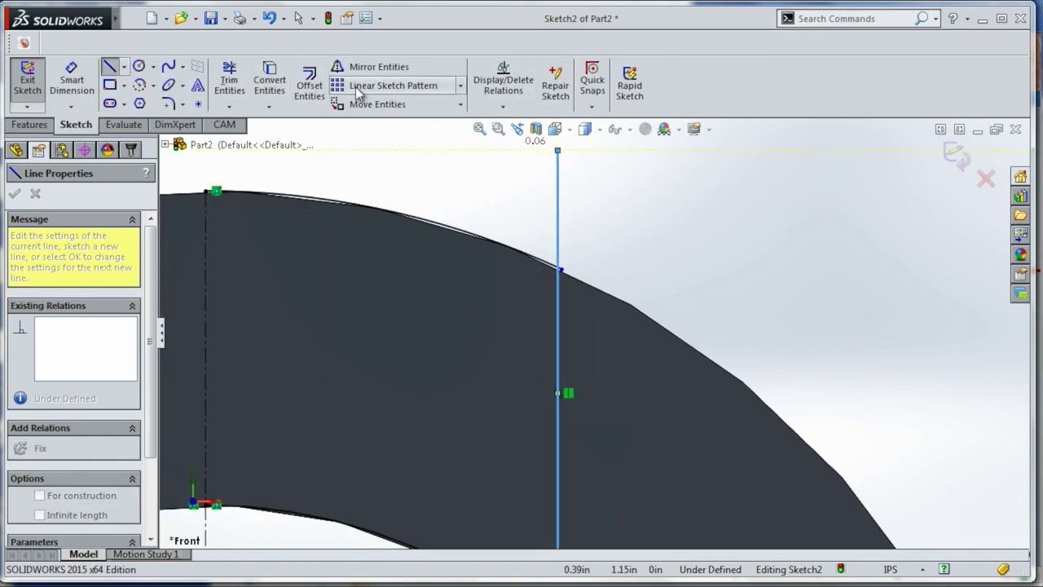
click(229, 81)
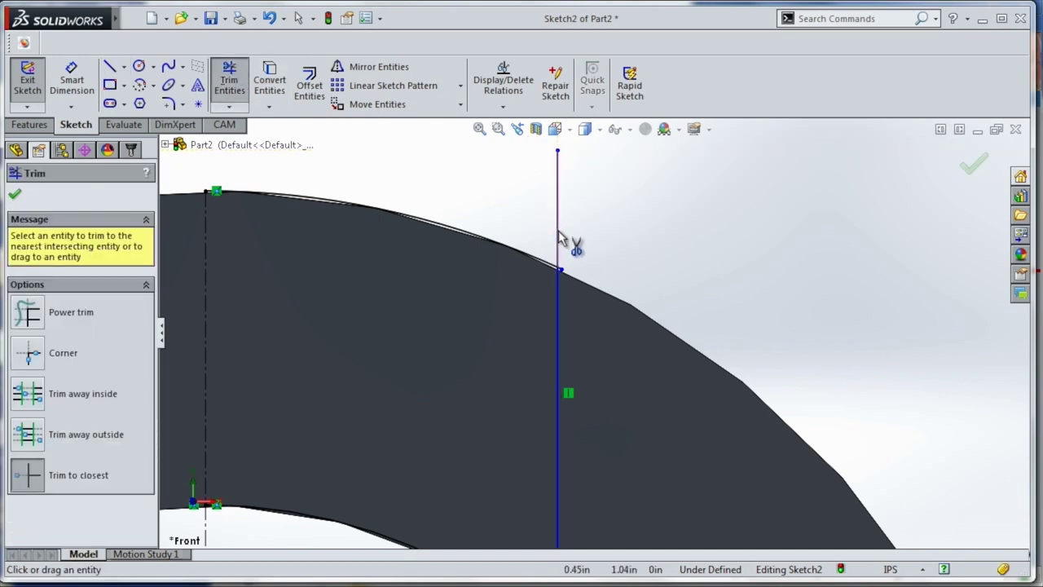
click(559, 236)
key(Escape)
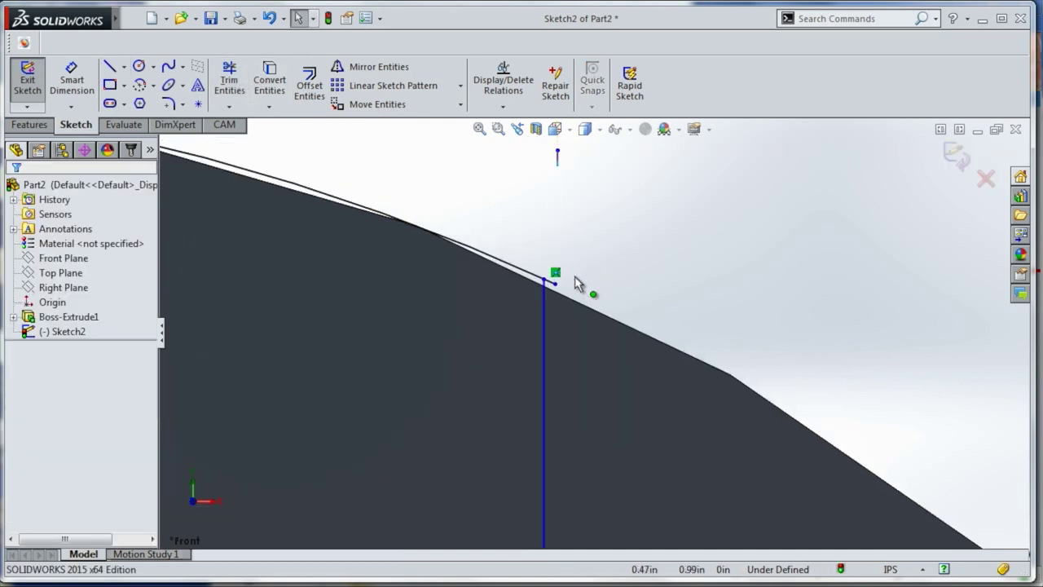
key(s)
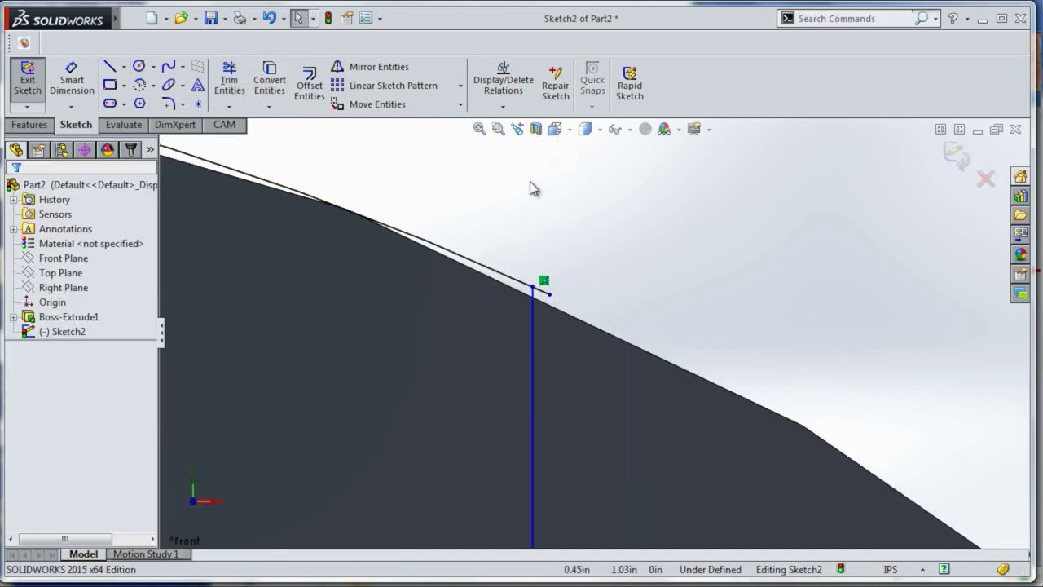
click(229, 82)
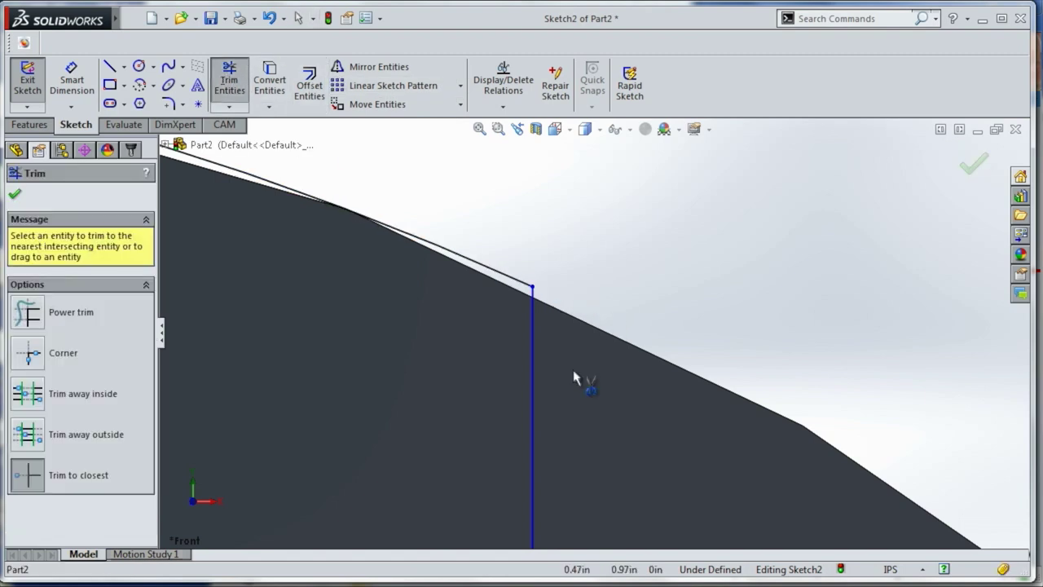
scroll(591, 378, up, 3)
scroll(593, 371, down, 2)
scroll(588, 359, down, 2)
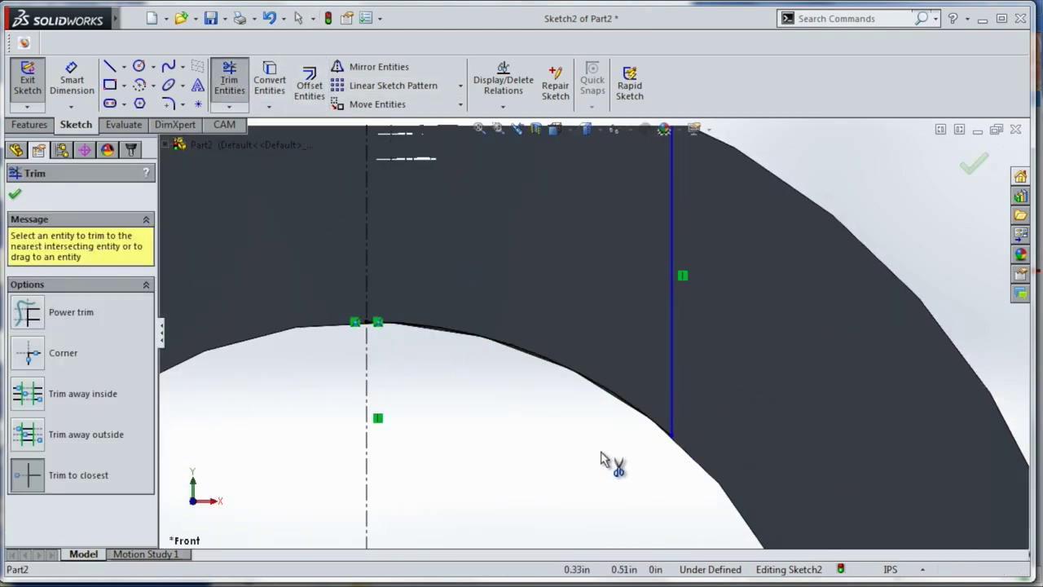
- Make the vertical line's and centreline's lower endpoints coincident with the ring's inner edge
key(Escape)
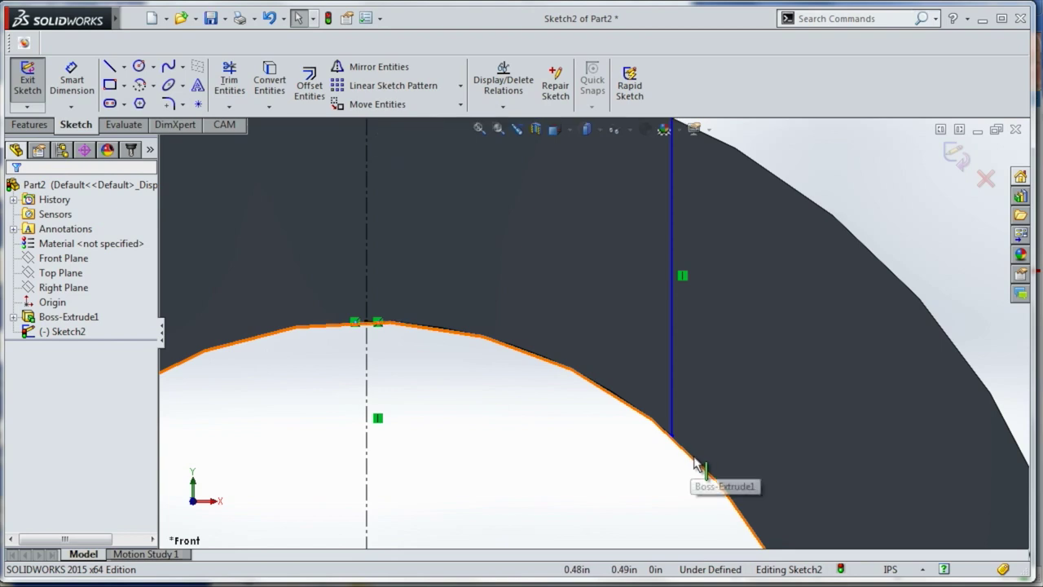
click(686, 458)
ctrl+click(673, 440)
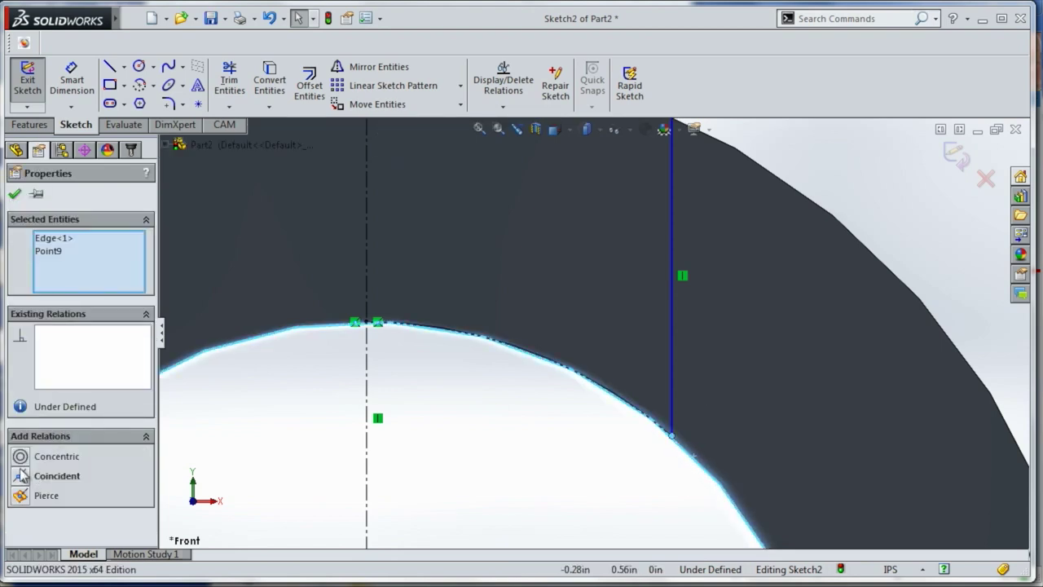
key(Escape)
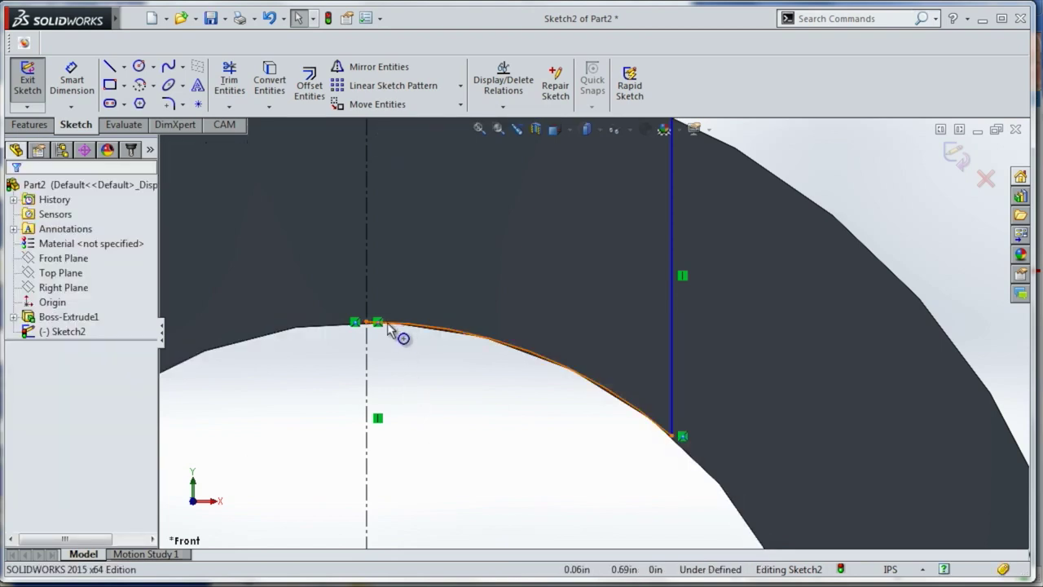
click(334, 328)
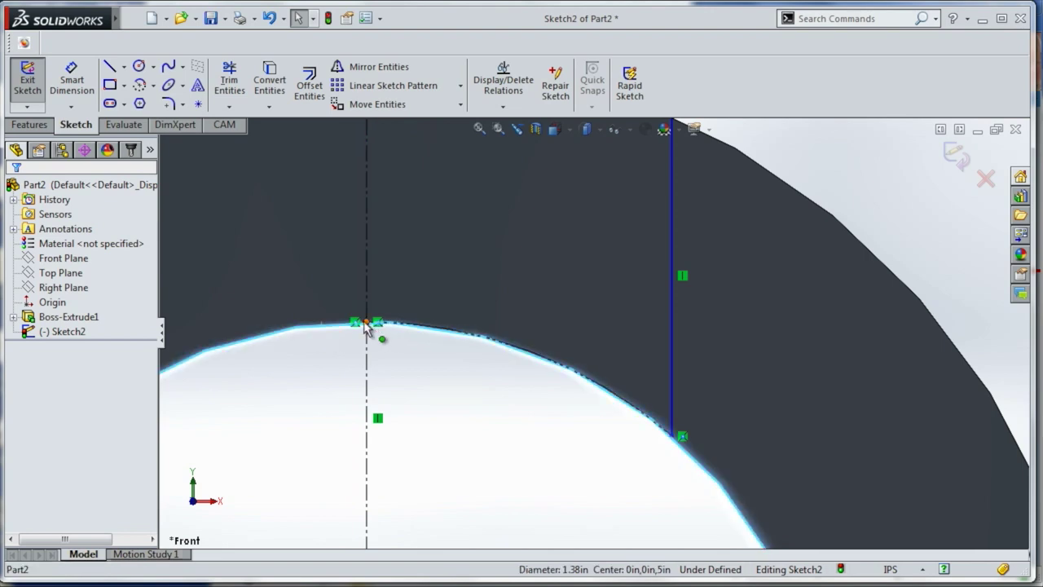
ctrl+click(365, 321)
click(19, 458)
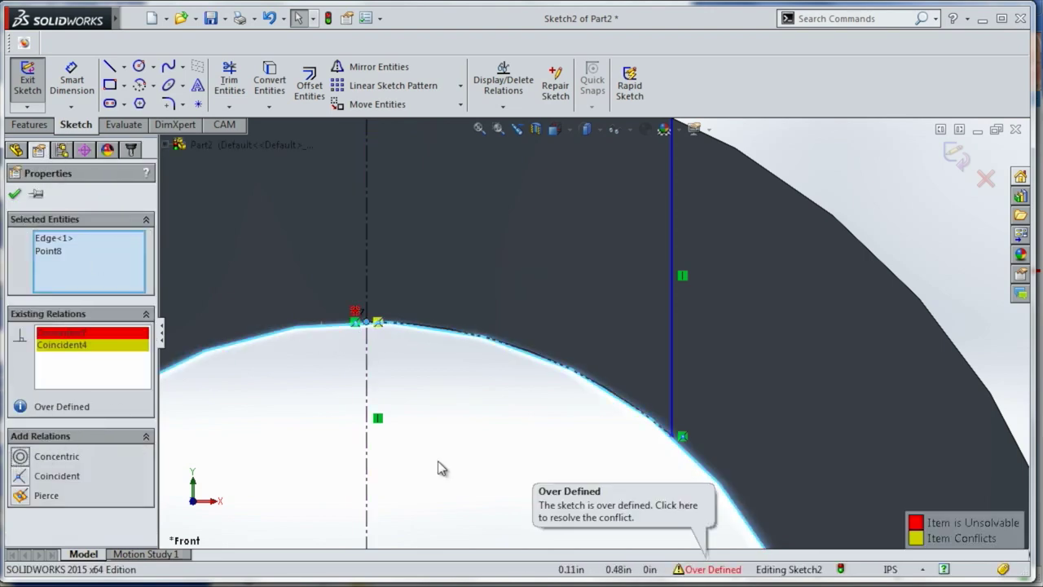
key(Escape)
scroll(596, 225, up, 5)
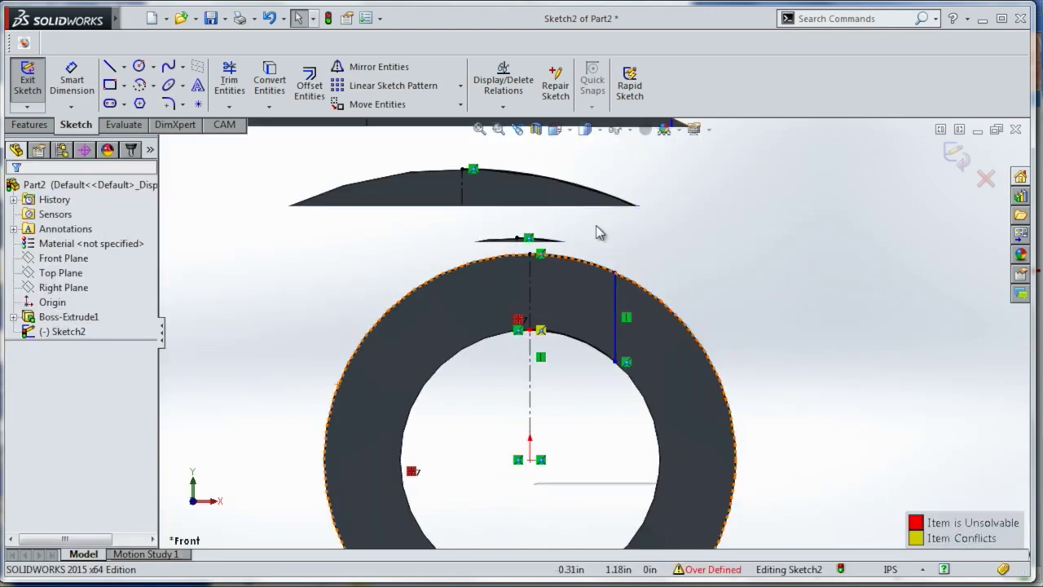
- Undo the extra relation and dimension the vertical line 1/16 in from the centreline
key(ctrl+z)
scroll(617, 208, down, 3)
click(72, 80)
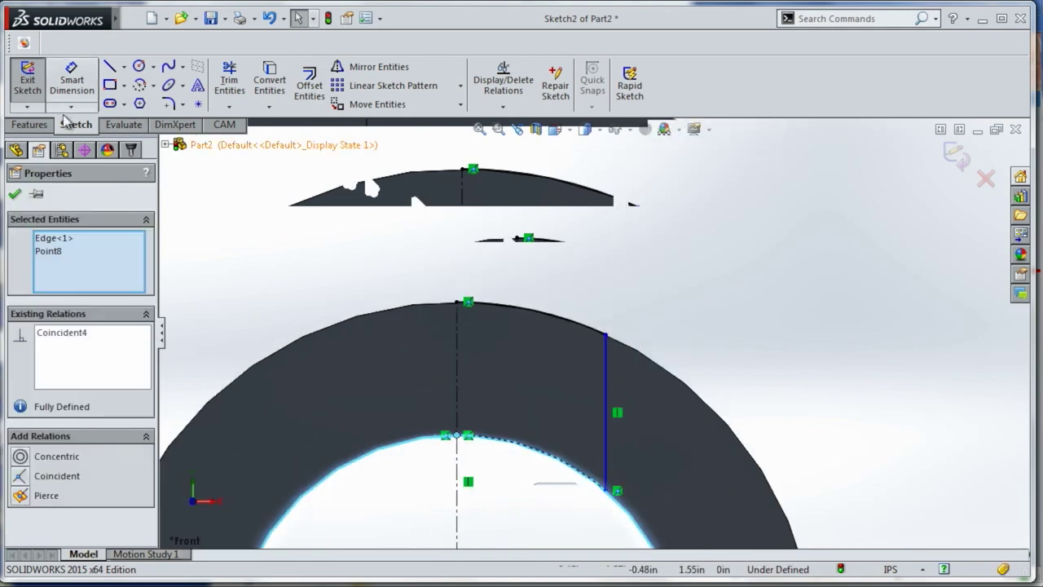
click(458, 358)
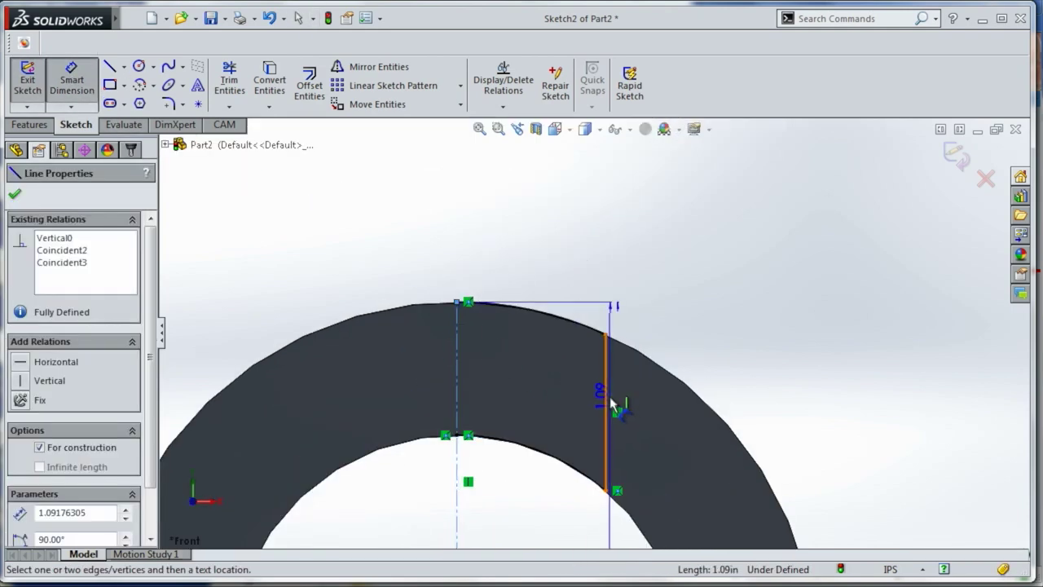
click(607, 400)
click(530, 264)
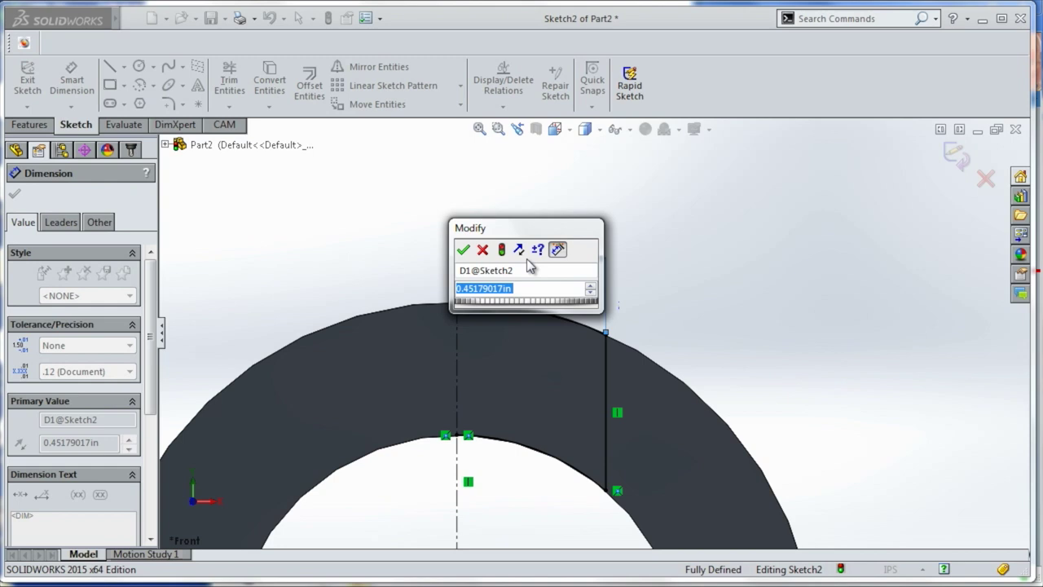
text(1/16)
key(Return)
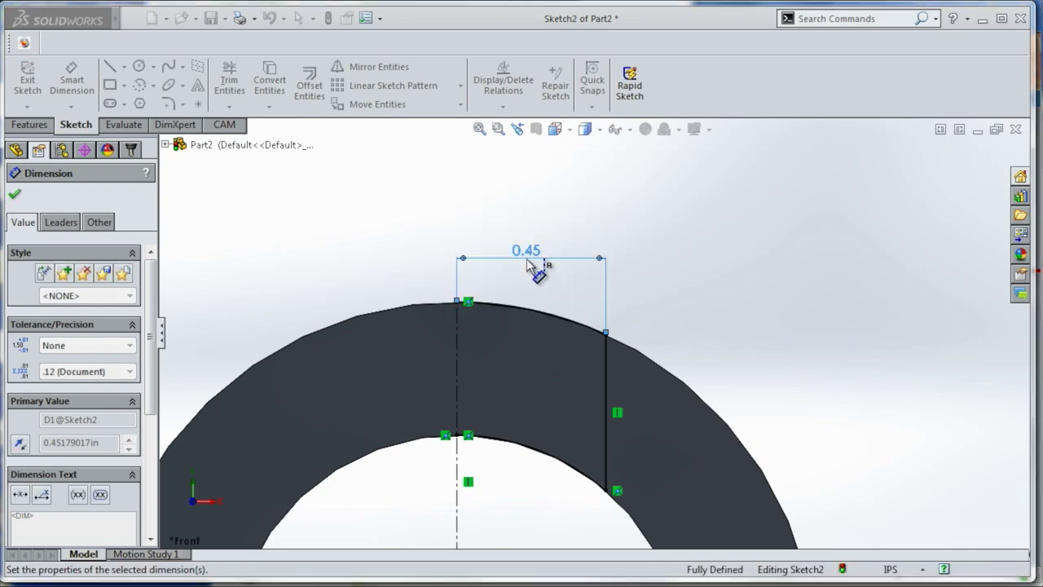
scroll(473, 343, down, 3)
scroll(431, 174, down, 2)
scroll(424, 273, down, 1)
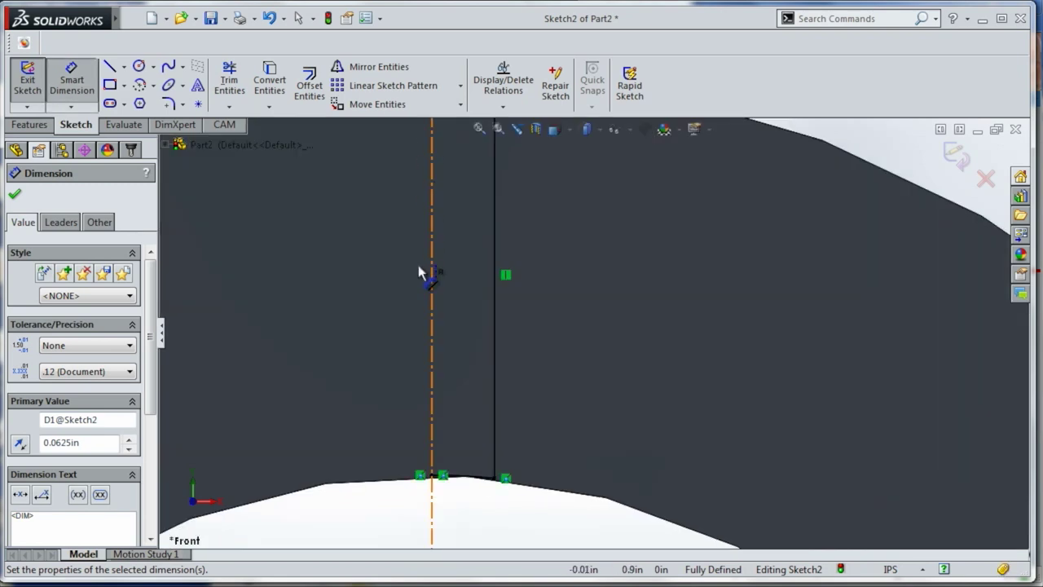
ctrl+middle_drag(424, 272, 413, 356)
key(z)
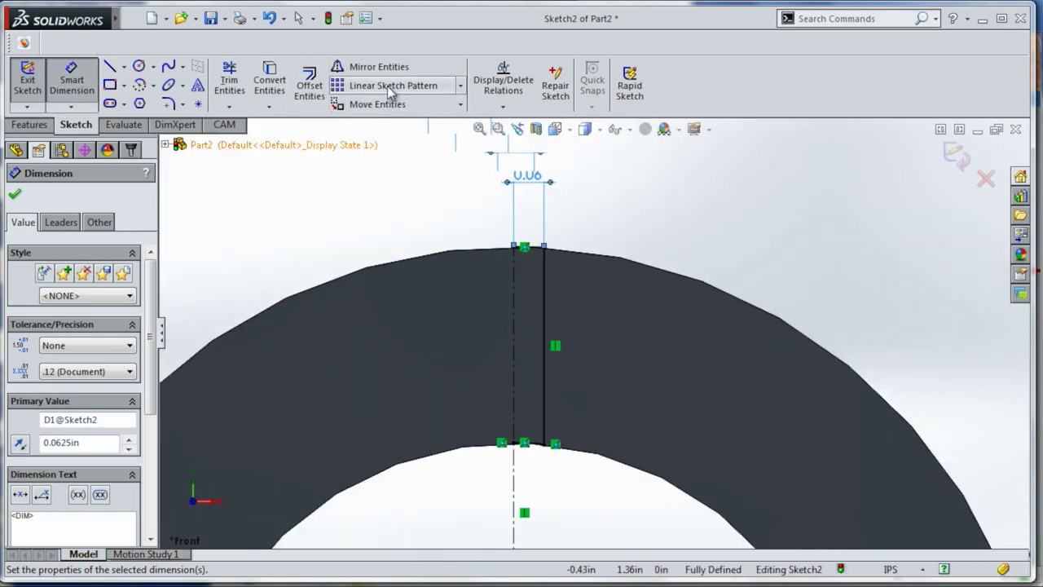
- Mirror the right-hand line and arcs about the centreline to close the strip
click(382, 67)
drag(477, 220, 647, 507)
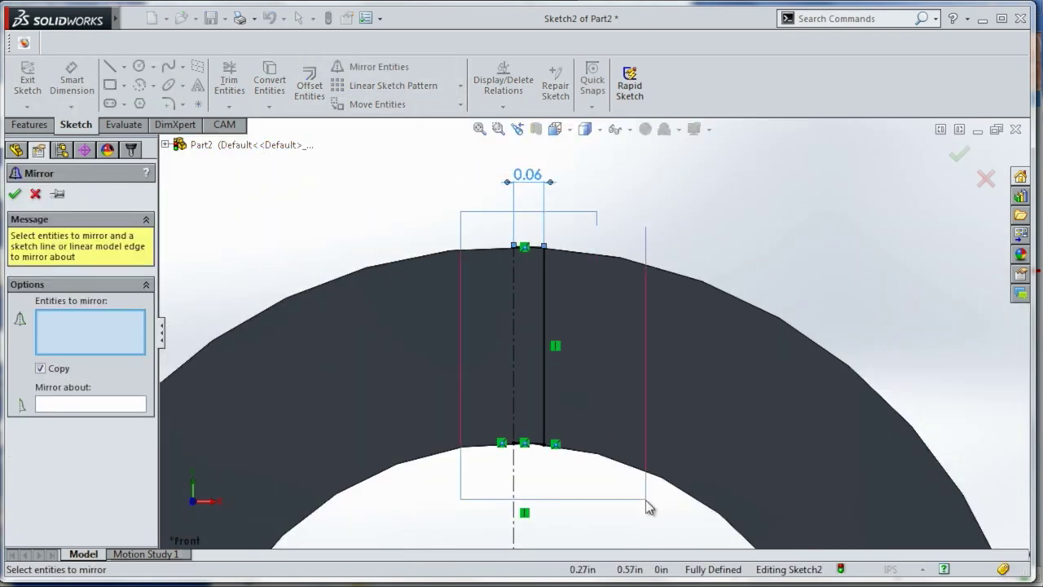
click(72, 406)
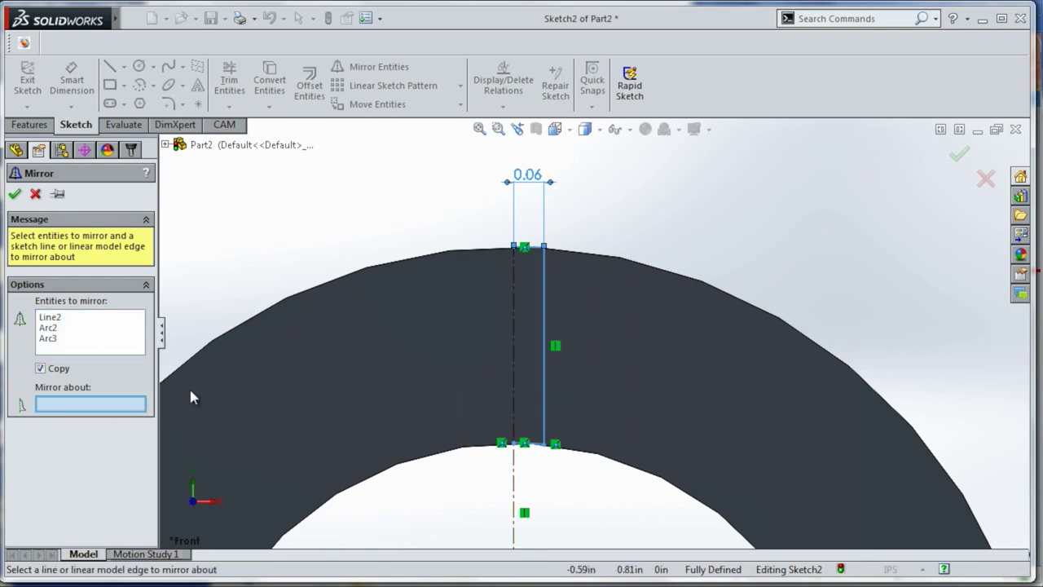
click(514, 356)
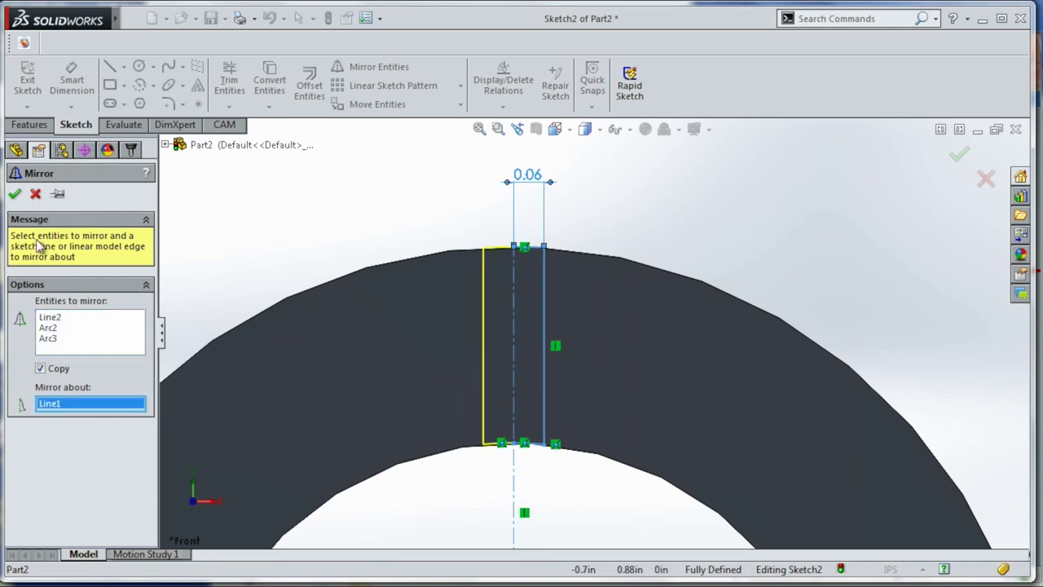
click(14, 195)
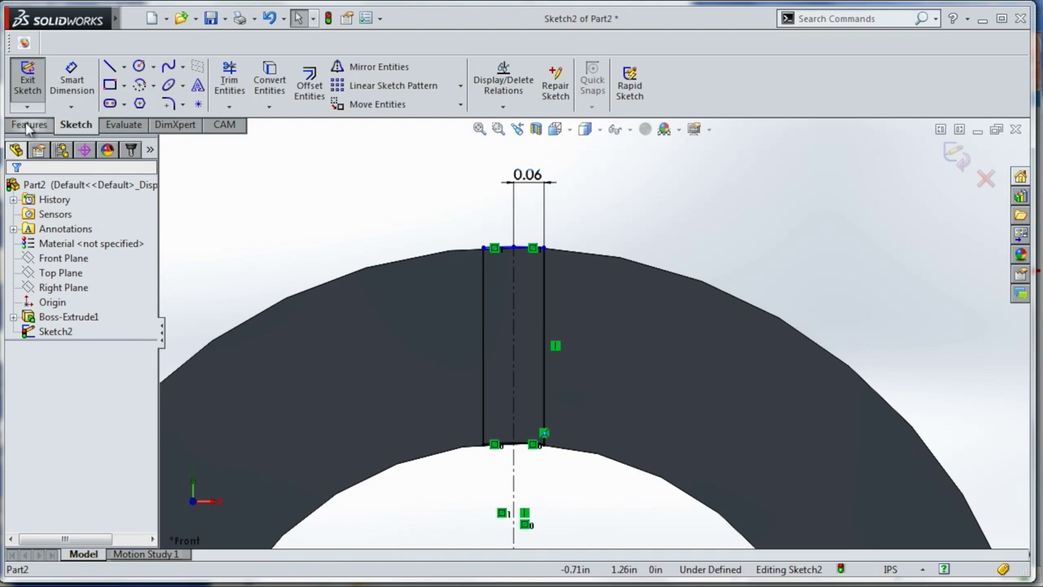
click(29, 124)
- Extrude the strip 1.00 in deep as Boss-Extrude2
click(34, 85)
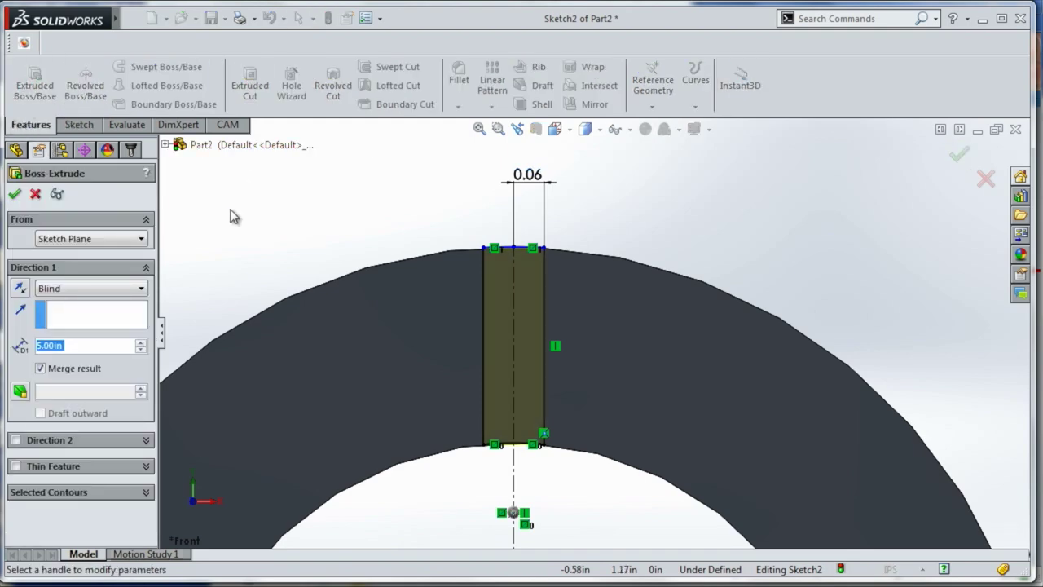
text(1)
key(Return)
click(16, 197)
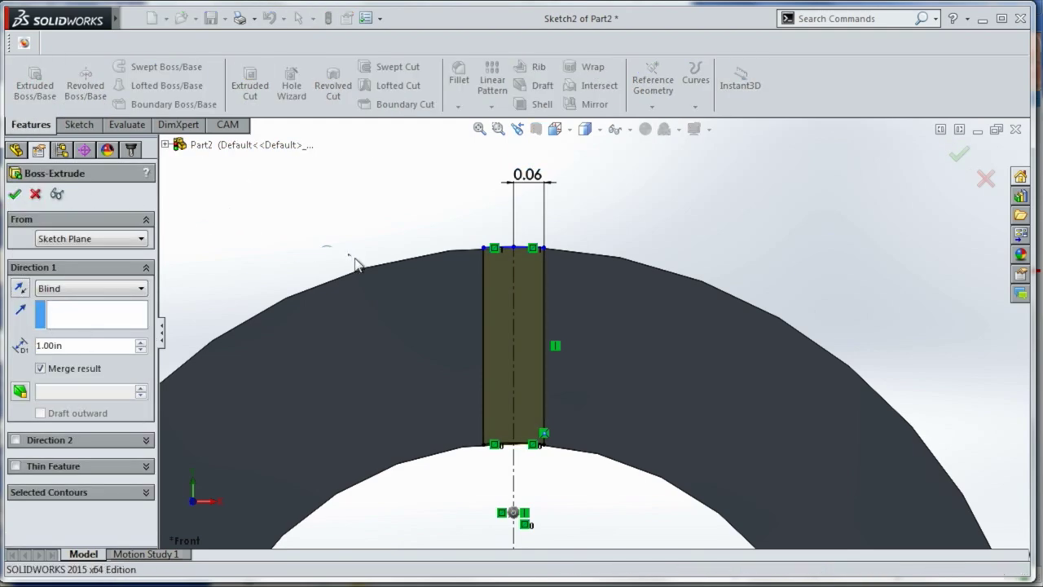
mouse_move(354, 261)
middle_down()
mouse_move(368, 256)
mouse_move(391, 282)
mouse_move(359, 300)
mouse_move(400, 259)
mouse_move(368, 334)
mouse_move(463, 338)
mouse_move(113, 354)
middle_up()
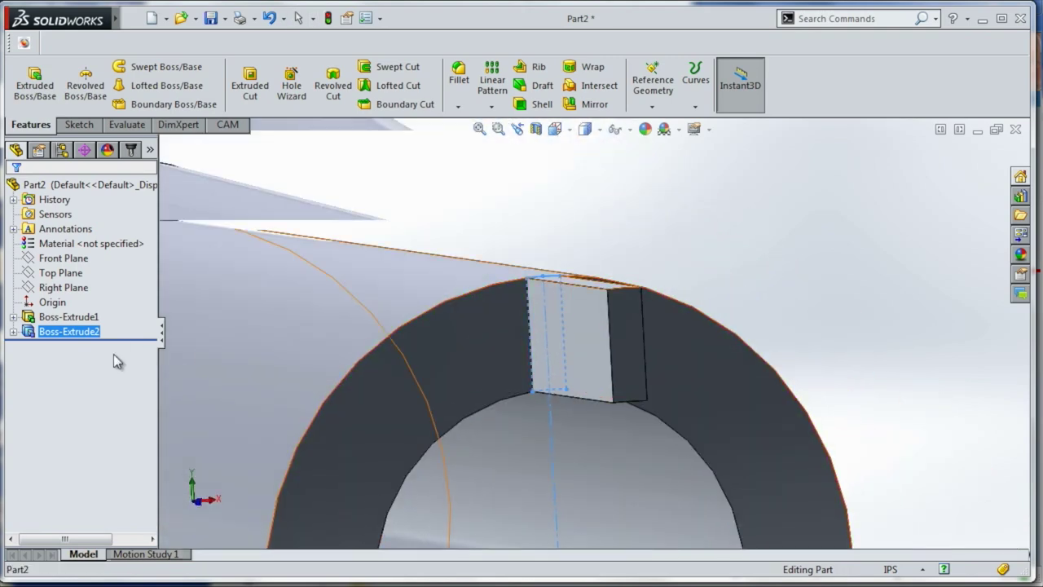
- Expand the feature tree and open Sketch2 for editing
click(12, 316)
right_click(55, 334)
click(12, 345)
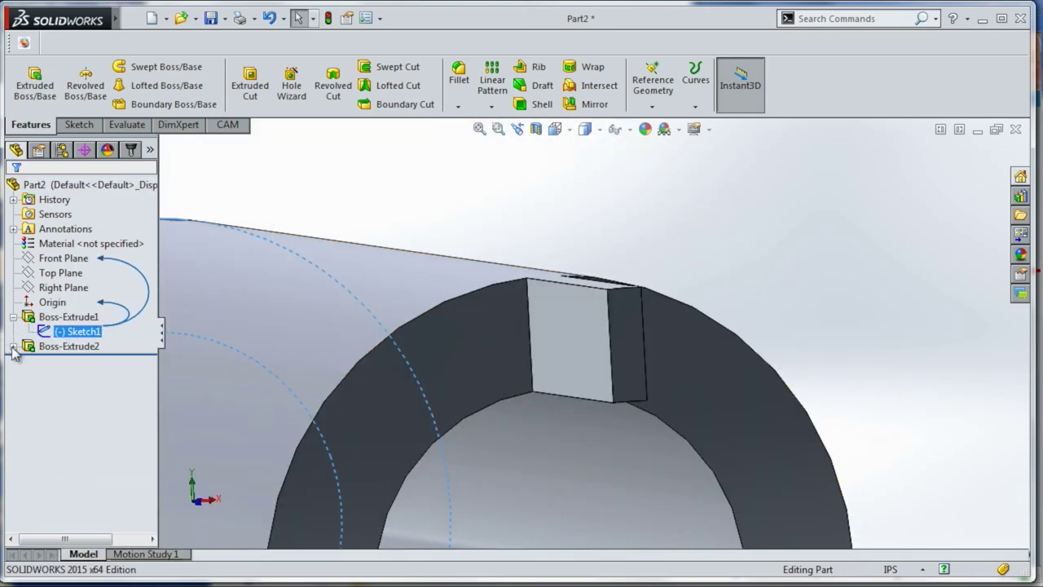
click(77, 360)
right_click(77, 361)
ctrl+click(104, 316)
click(59, 360)
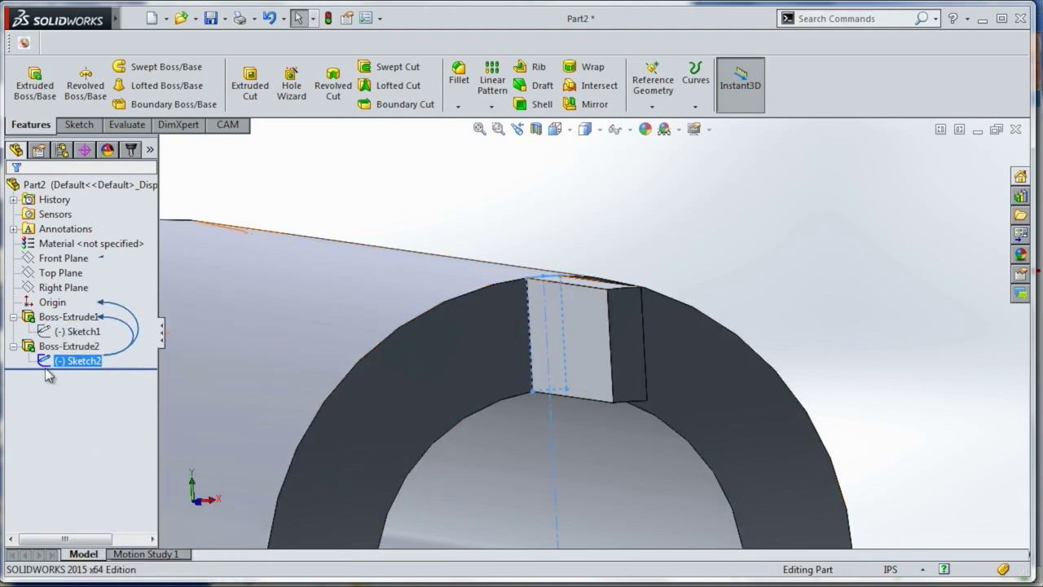
right_click(57, 363)
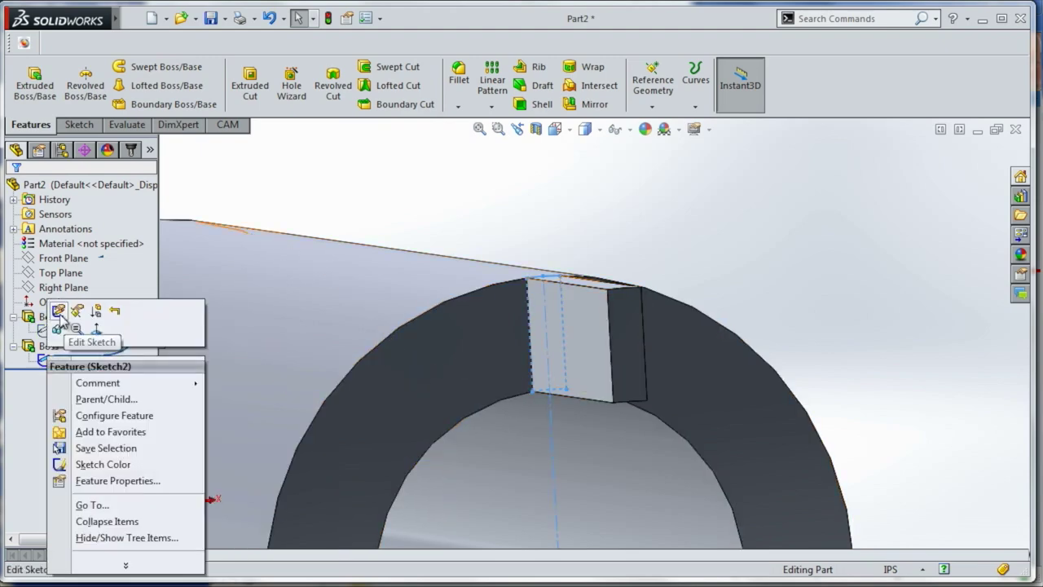
click(65, 324)
- Change the strip width dimension to 0.25 in and rebuild the tab
double_click(549, 232)
text(.25)
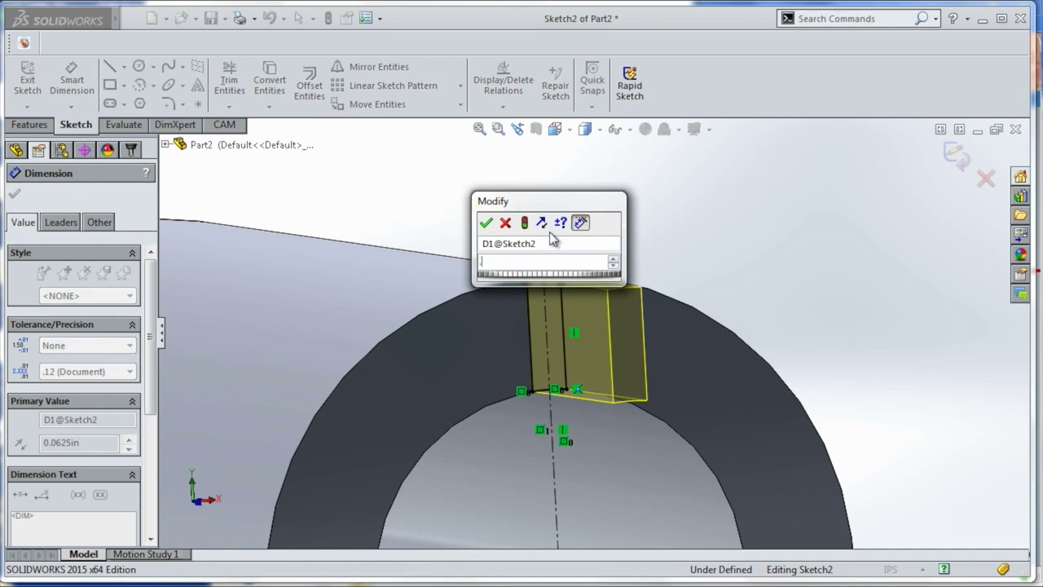
click(485, 223)
click(26, 82)
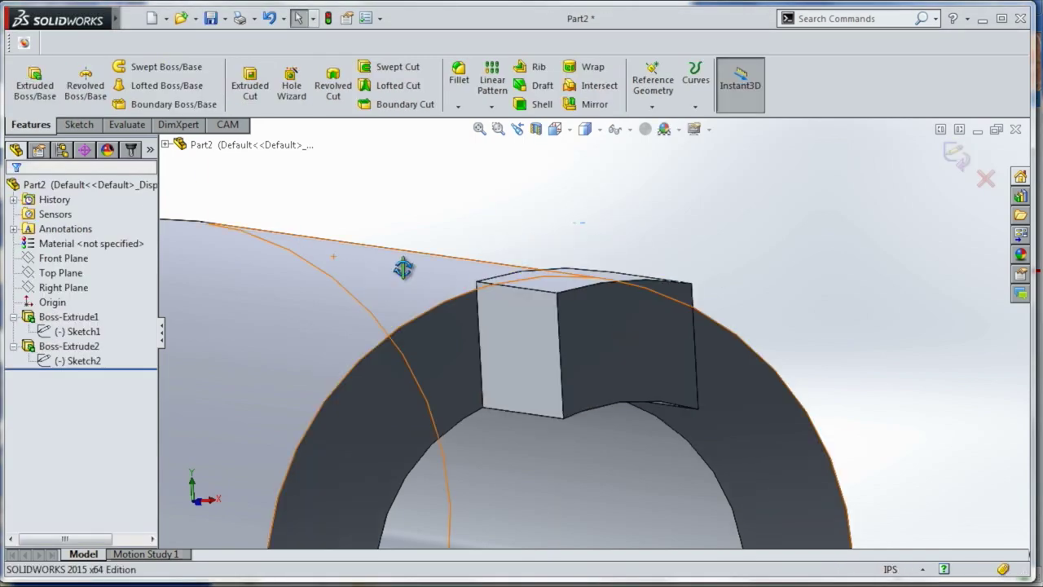
middle_drag(403, 269, 291, 275)
- Reopen Sketch2 and orbit to view the strip's top edge on the tube
right_click(77, 360)
click(65, 325)
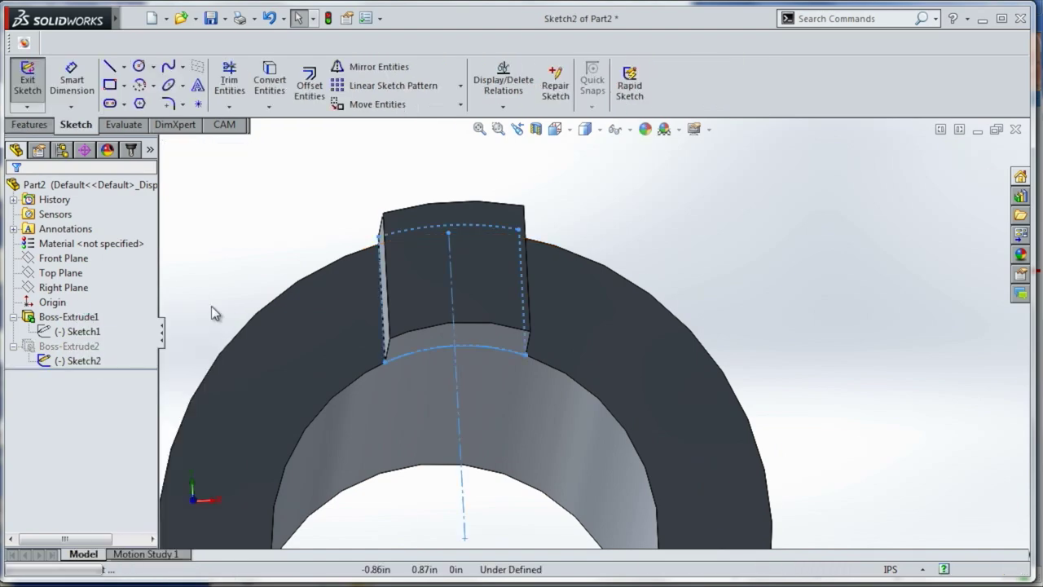
scroll(464, 265, down, 5)
scroll(540, 286, up, 5)
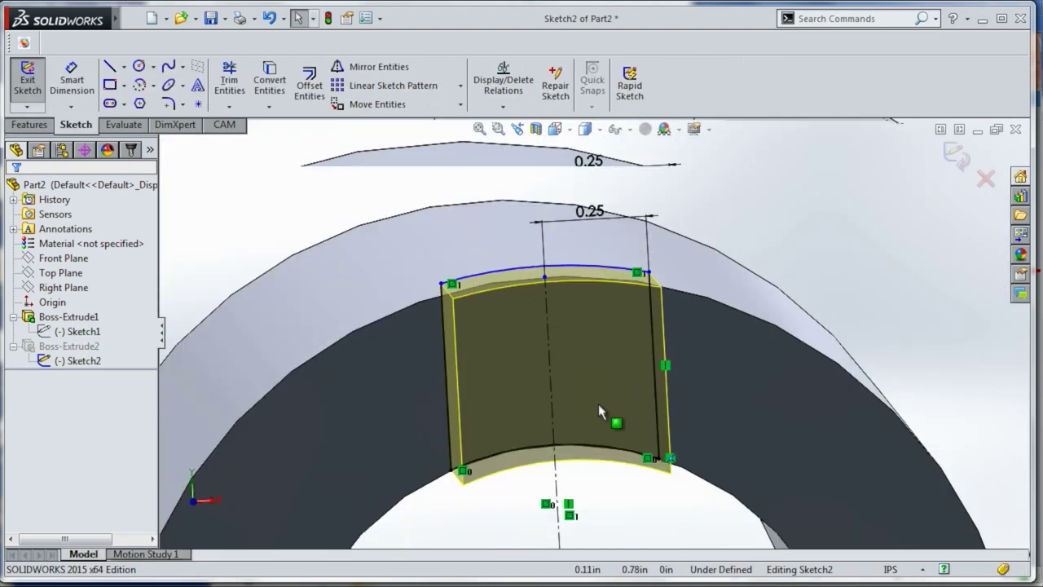
middle_drag(598, 412, 606, 384)
scroll(610, 350, down, 3)
middle_drag(679, 354, 656, 347)
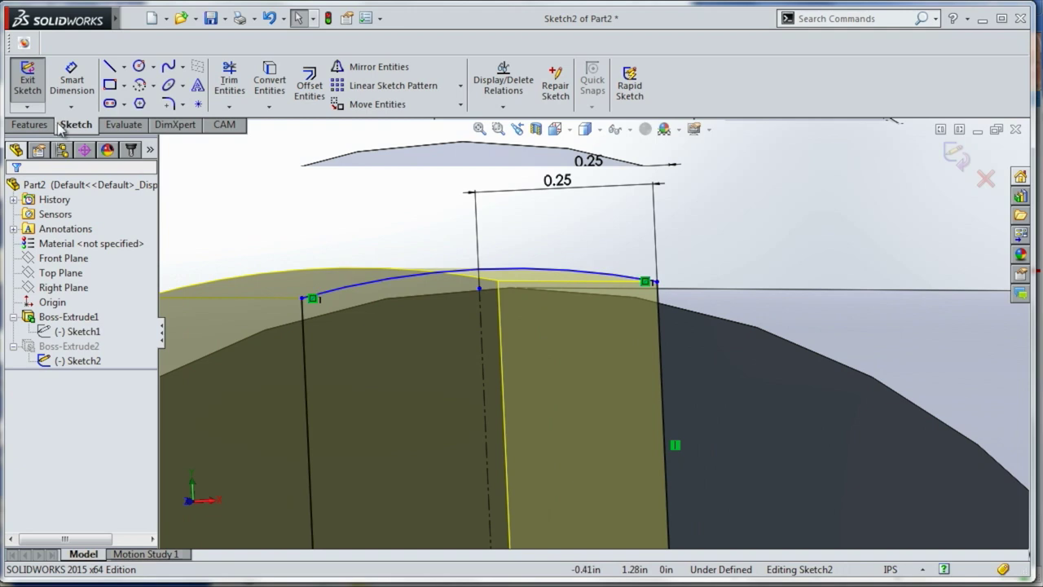
- Relate the arc endpoint to the tube's outer edge with concentric and coincident relations
click(706, 320)
ctrl+click(657, 283)
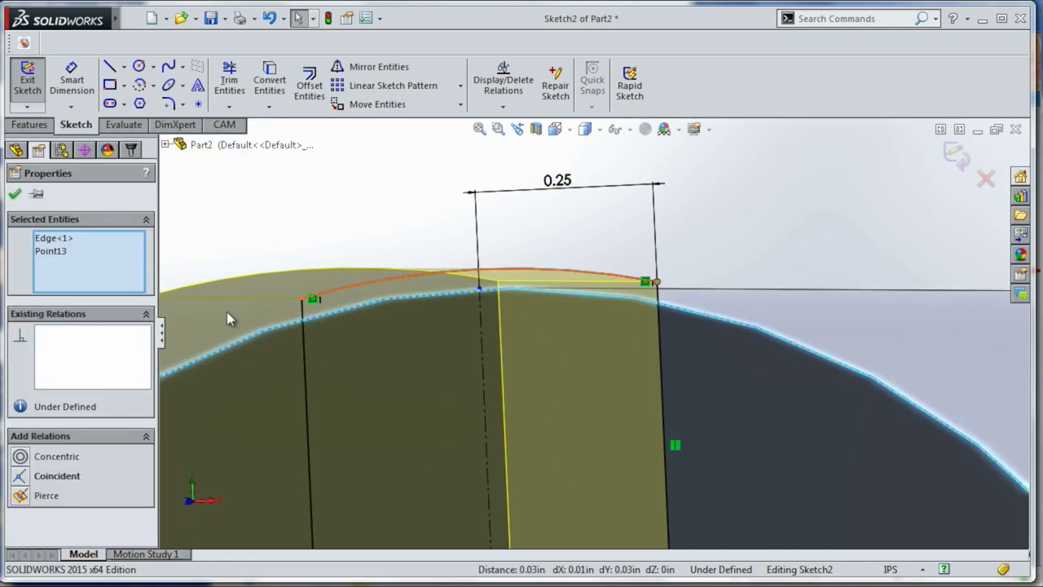
click(33, 457)
click(20, 476)
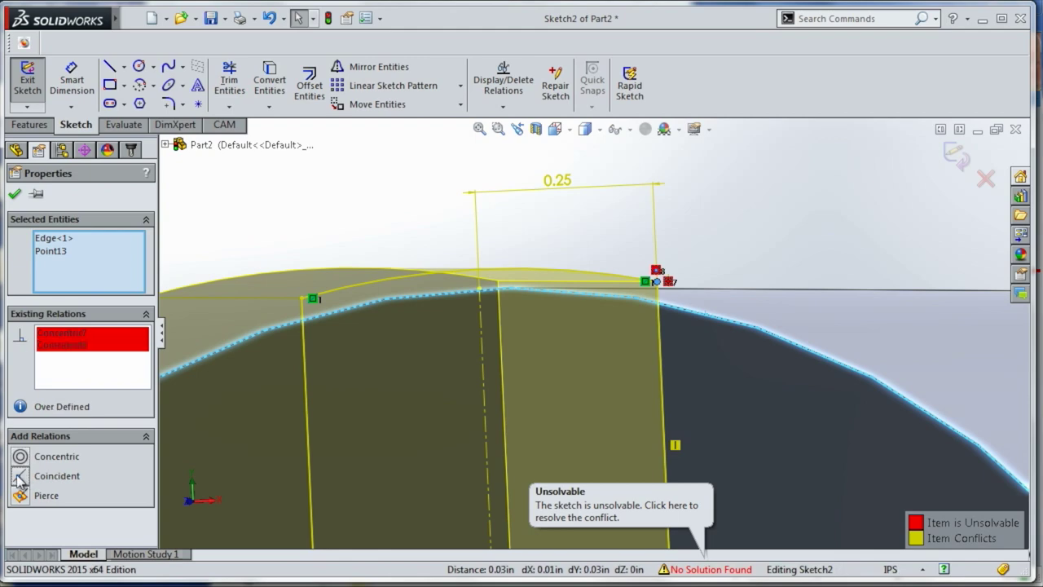
click(16, 195)
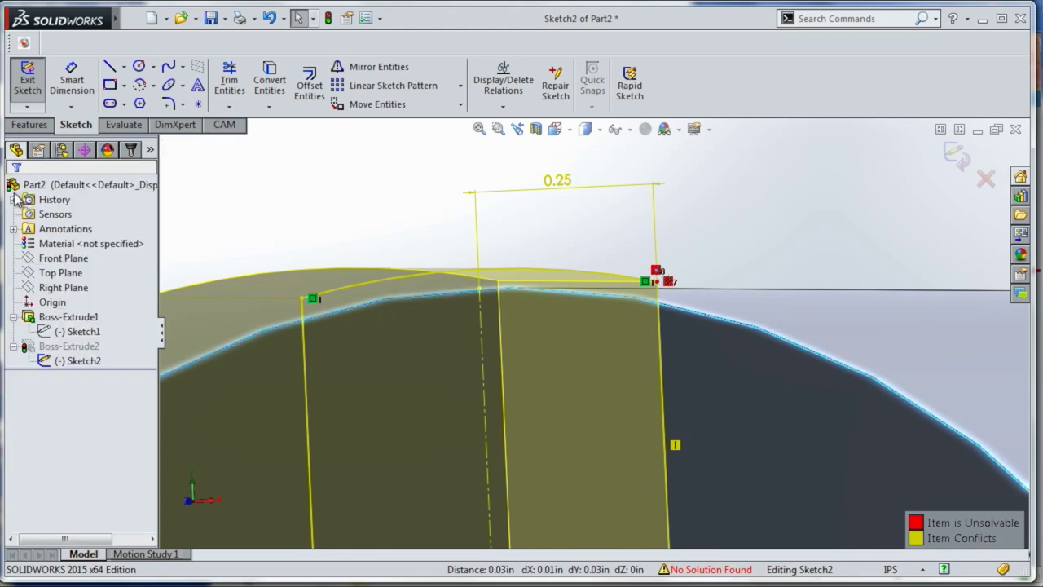
- Undo the conflicting relations and keep only a coincident relation to the outer edge
click(723, 316)
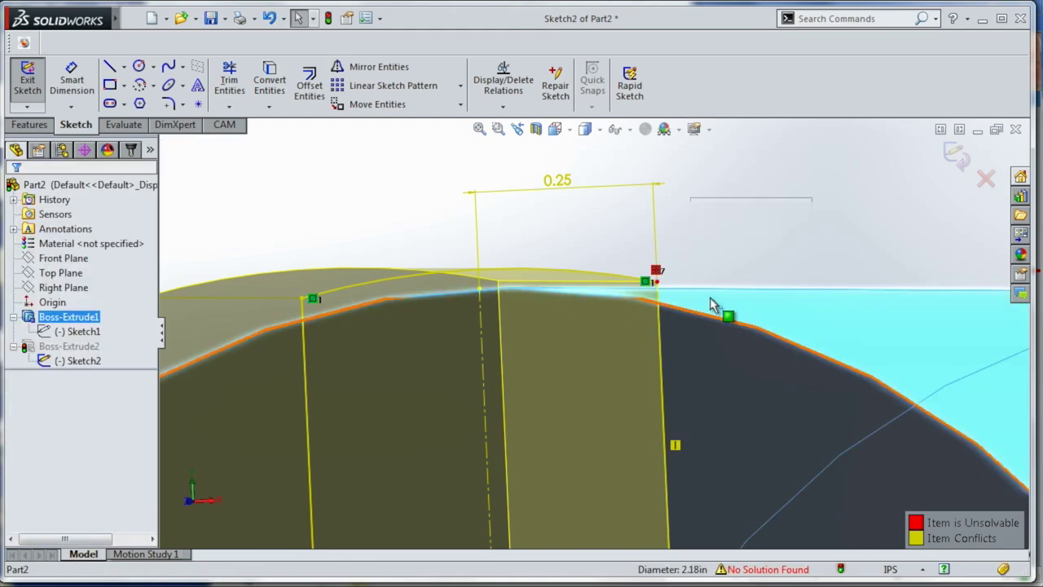
key(ctrl+z)
click(703, 320)
ctrl+click(656, 283)
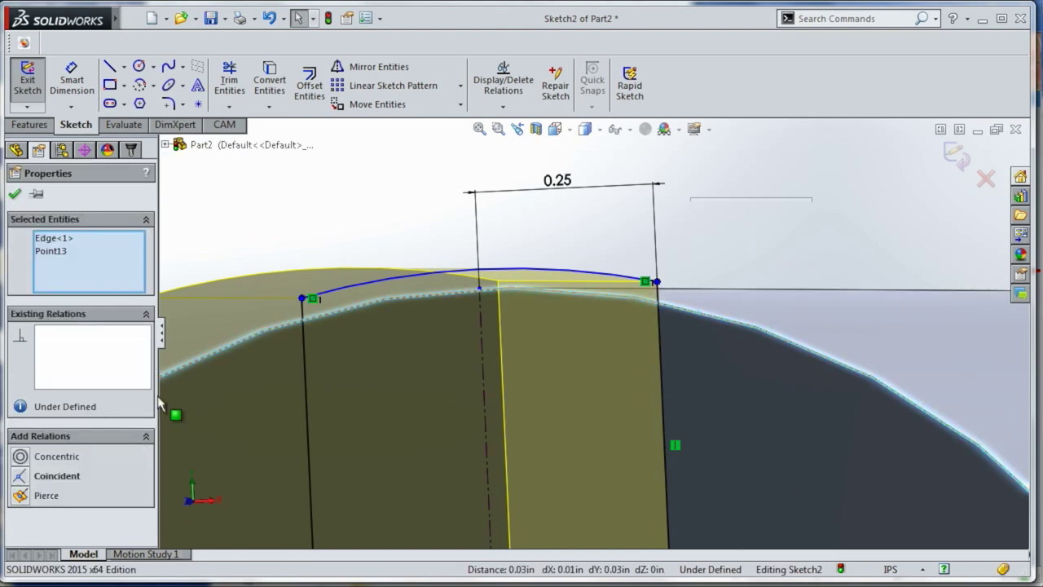
click(20, 476)
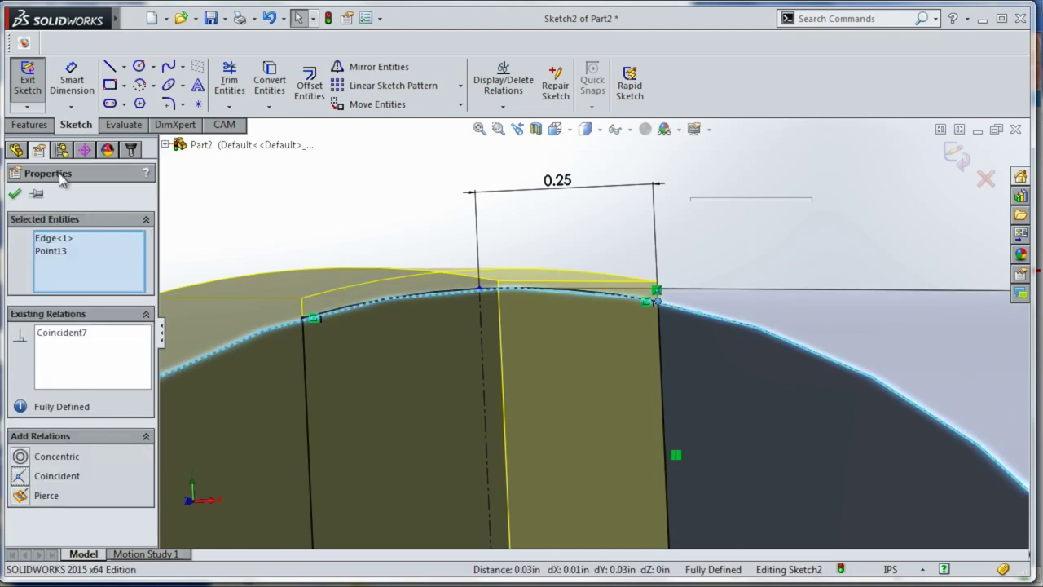
click(15, 193)
scroll(318, 260, up, 3)
- Try a 0.75 in prong width, dismissing the invalid-geometry warning
middle_drag(318, 261, 305, 202)
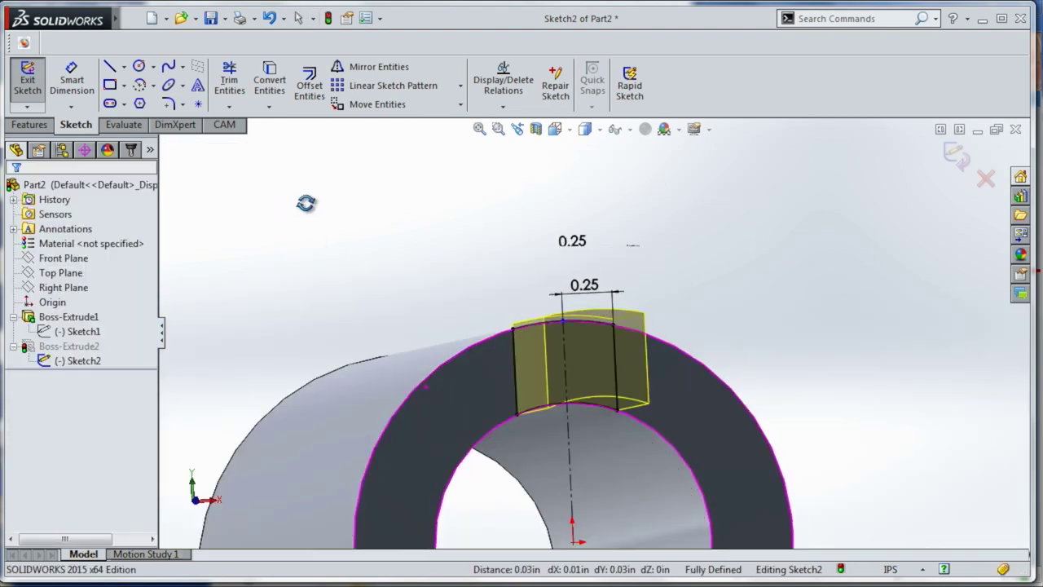
double_click(580, 285)
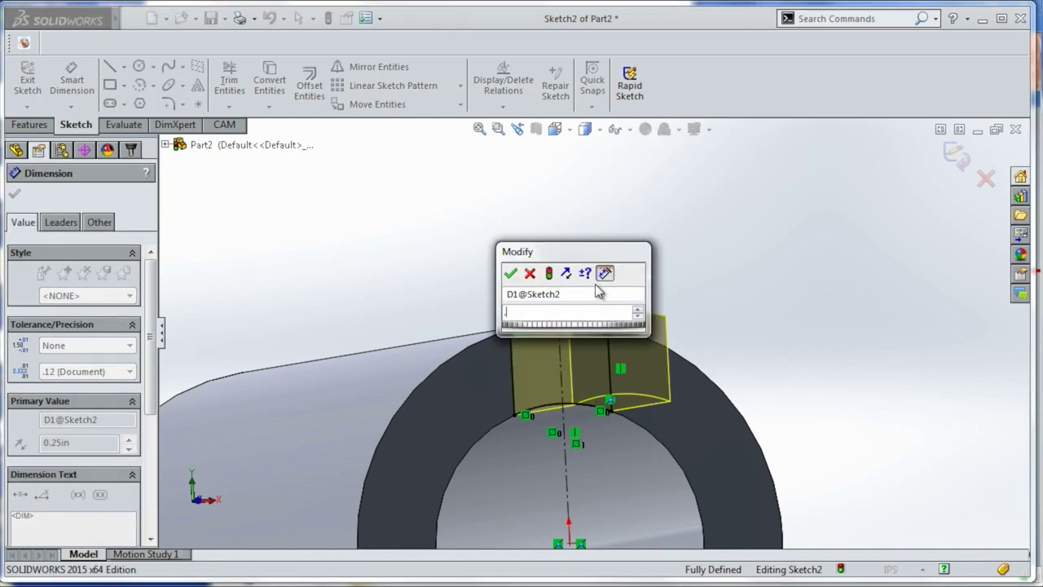
text(.75)
key(Tab)
click(510, 274)
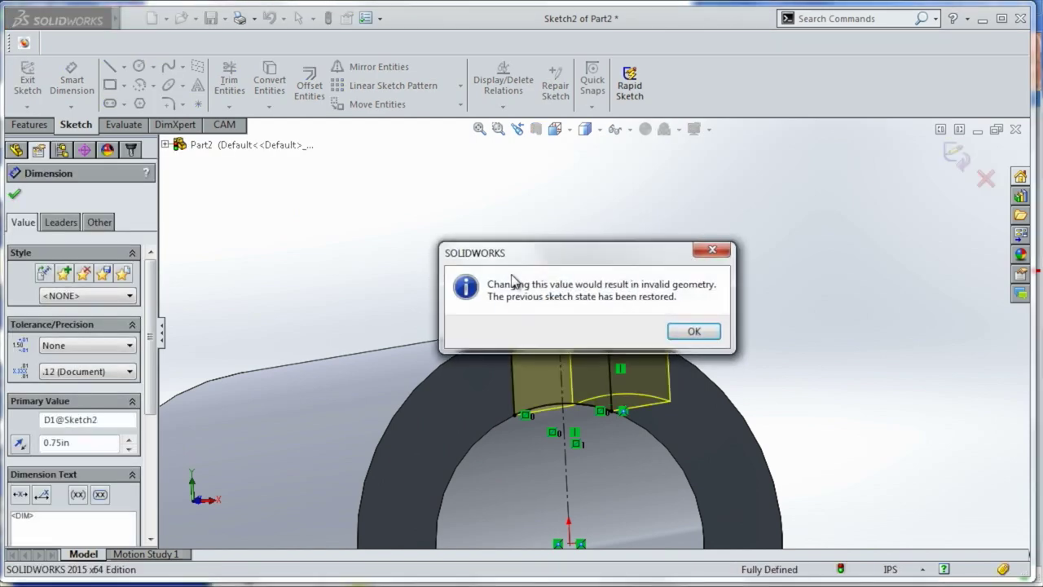
click(693, 332)
- Set the prong width to 0.5 in and rebuild the extrusion
double_click(602, 297)
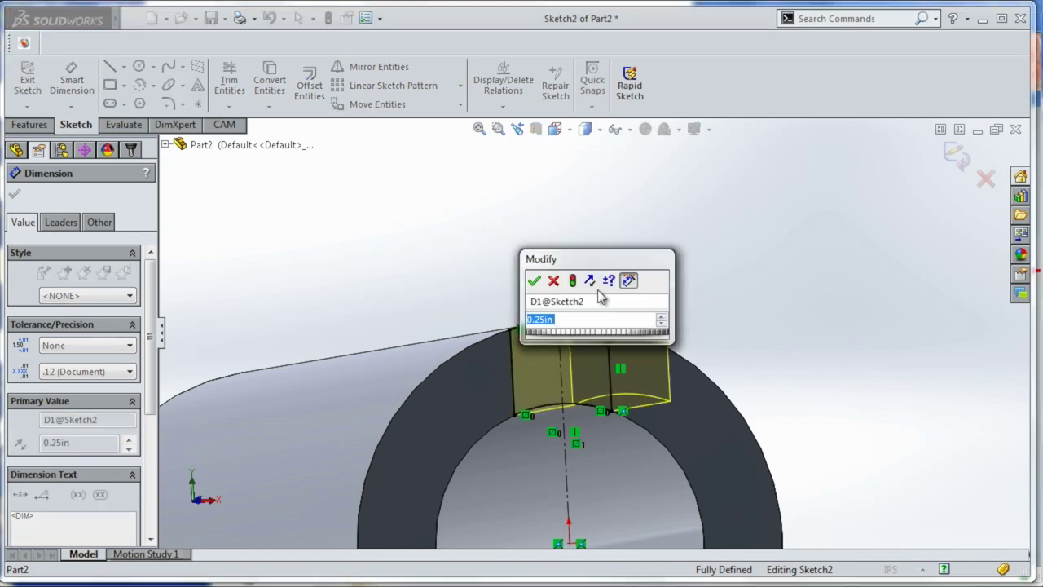
text(.5)
key(Tab)
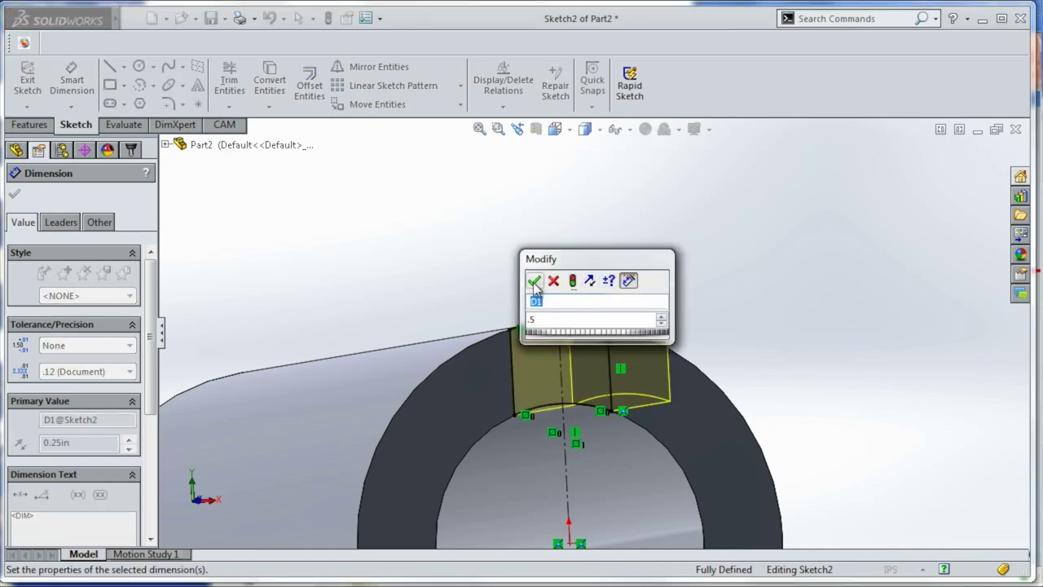
click(534, 282)
click(27, 81)
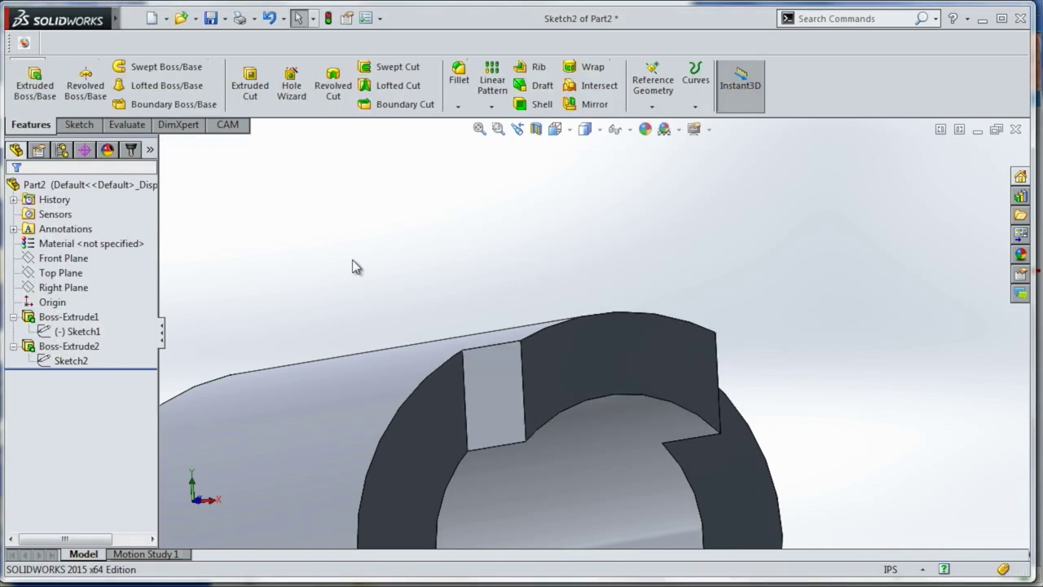
- Close the part and review the Tool part's prong sketch, Fillet1 and circular pattern
click(99, 347)
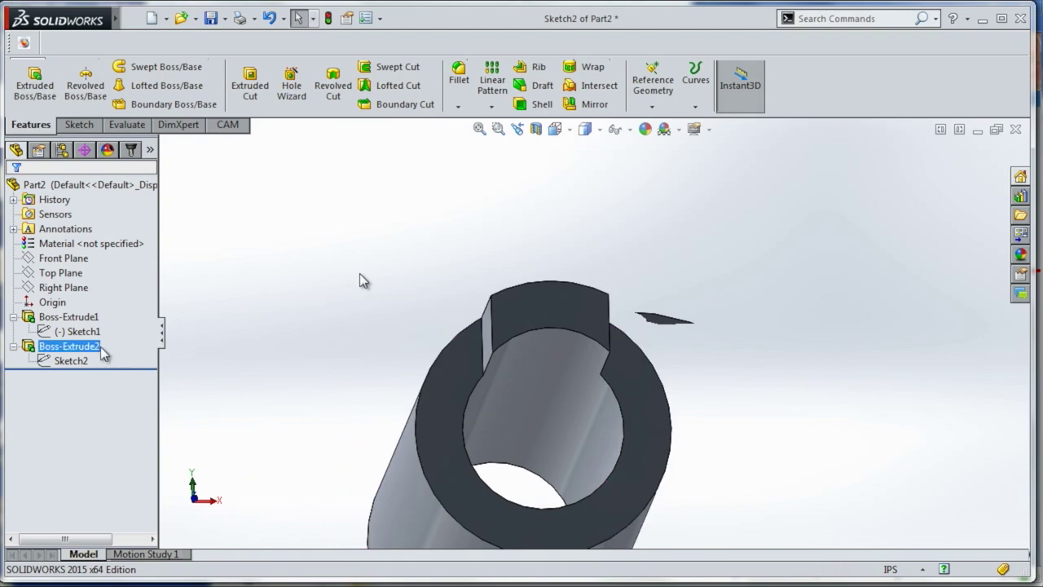
click(359, 273)
click(1015, 129)
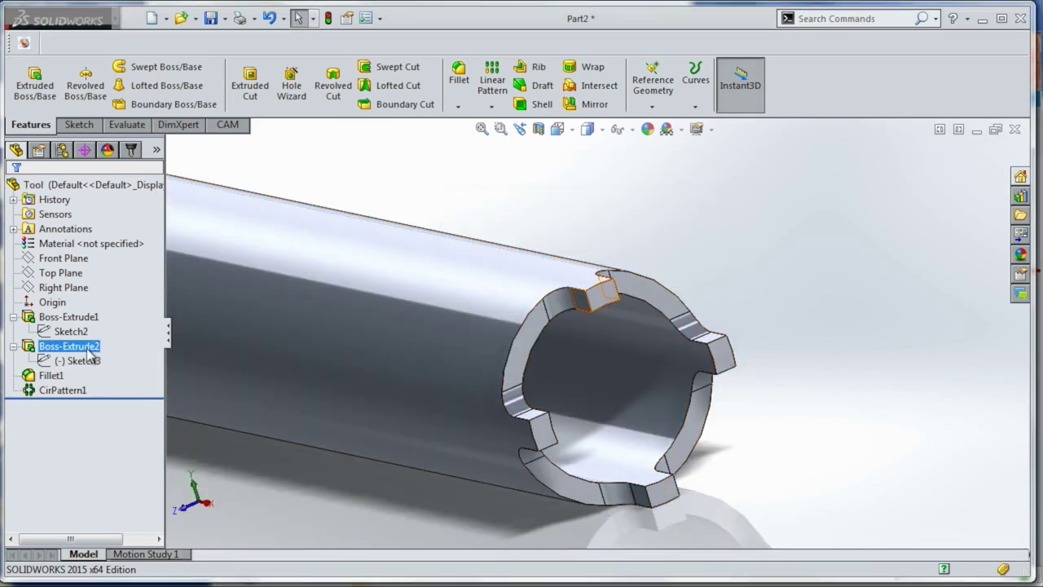
click(78, 360)
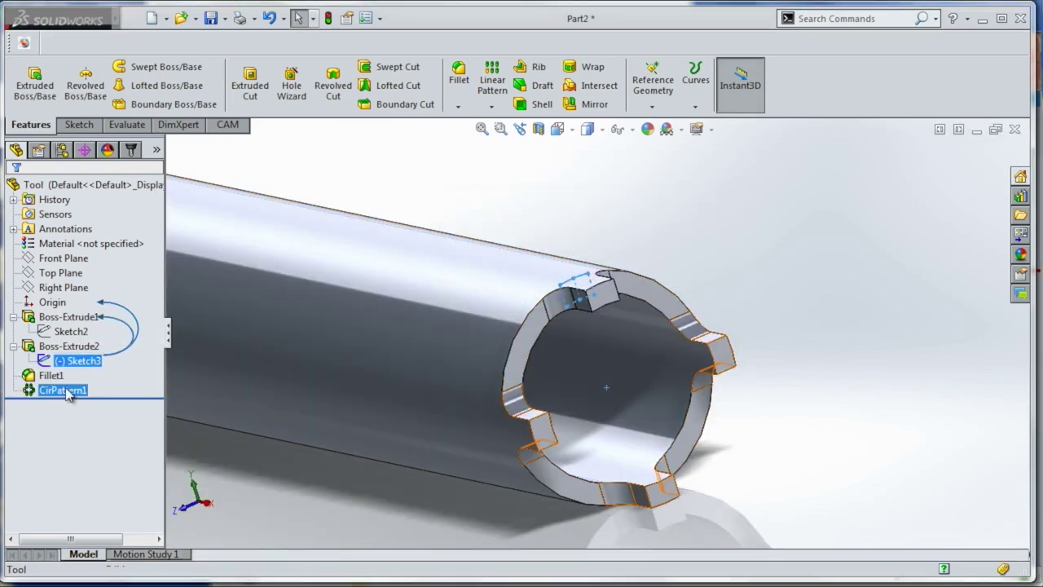
click(57, 377)
click(58, 389)
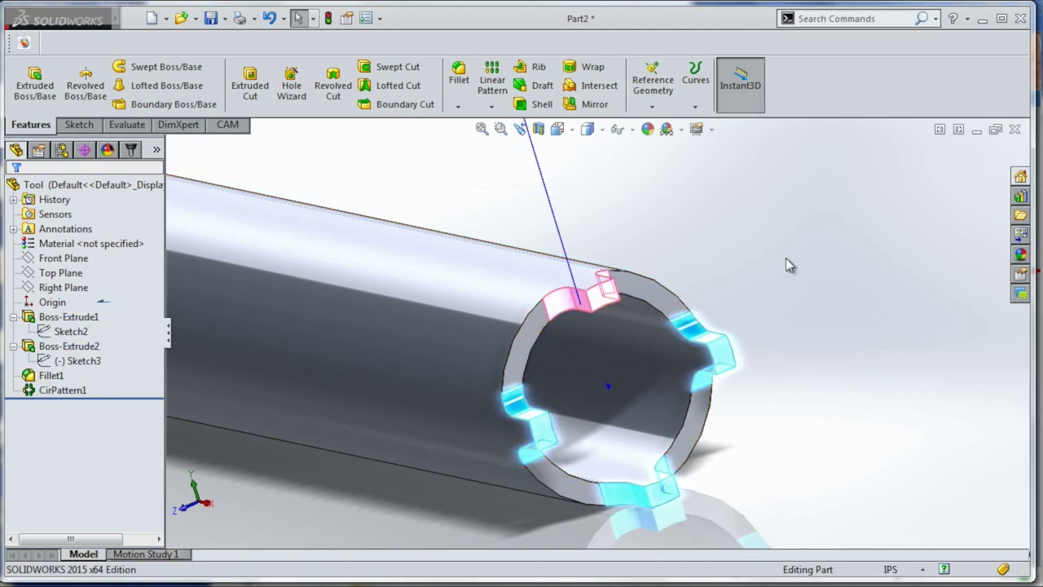
scroll(784, 261, down, 5)
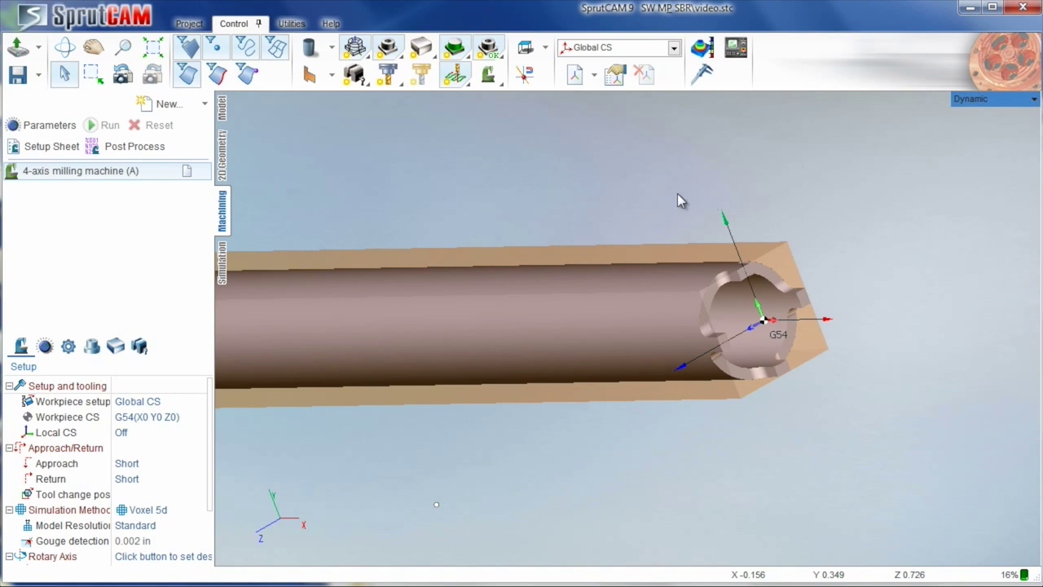
scroll(677, 194, up, 1)
scroll(622, 218, up, 1)
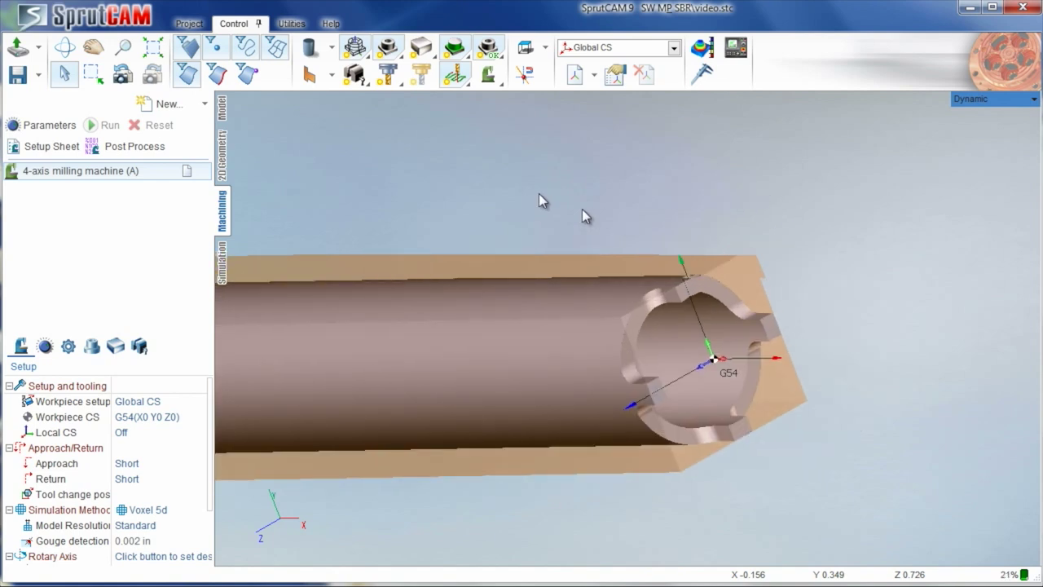
click(222, 112)
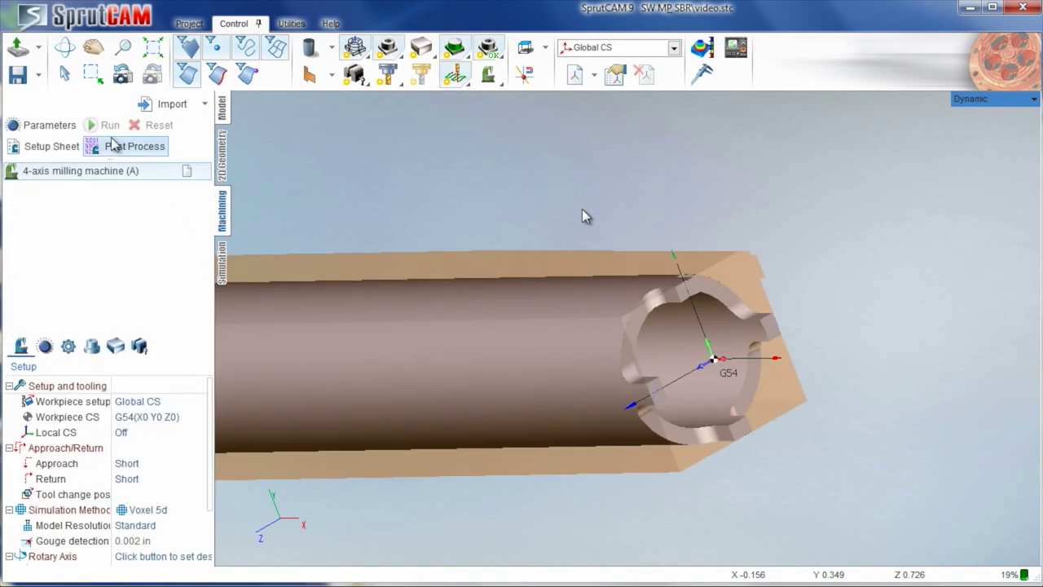
- Define the workpiece as a primitive cylinder stock along the X axis around the part
click(114, 346)
click(70, 384)
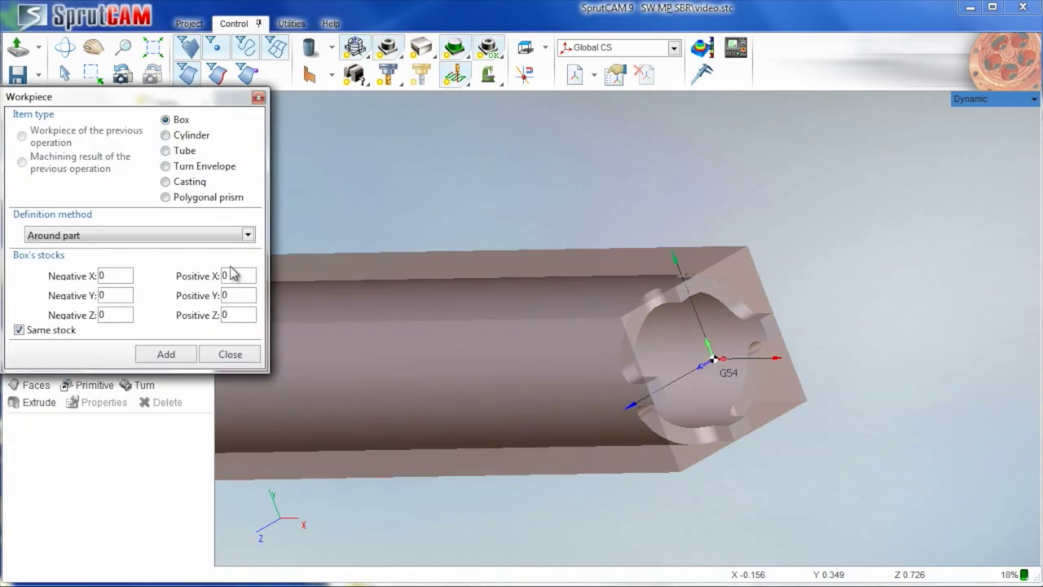
click(166, 136)
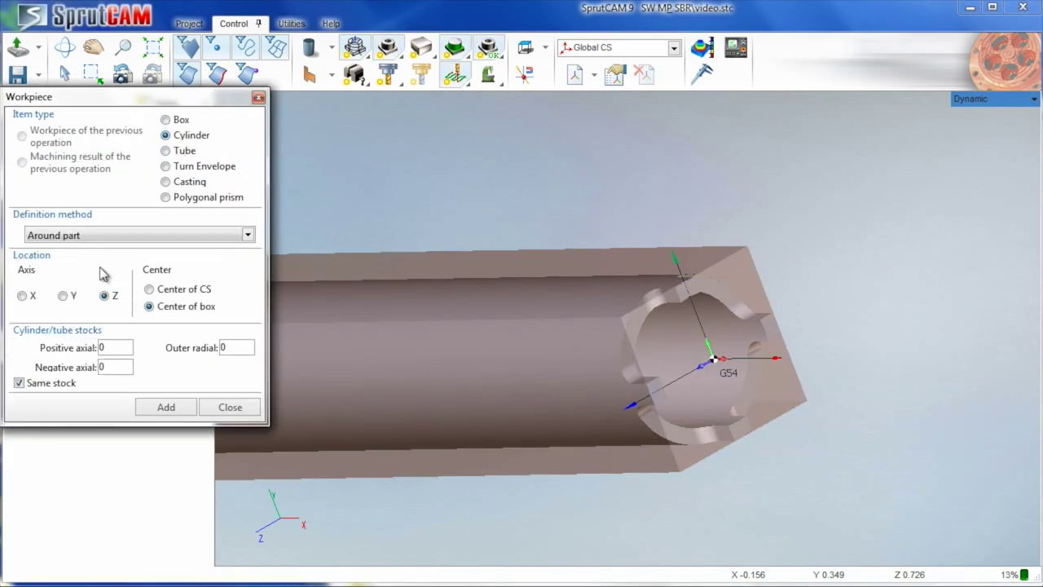
click(158, 409)
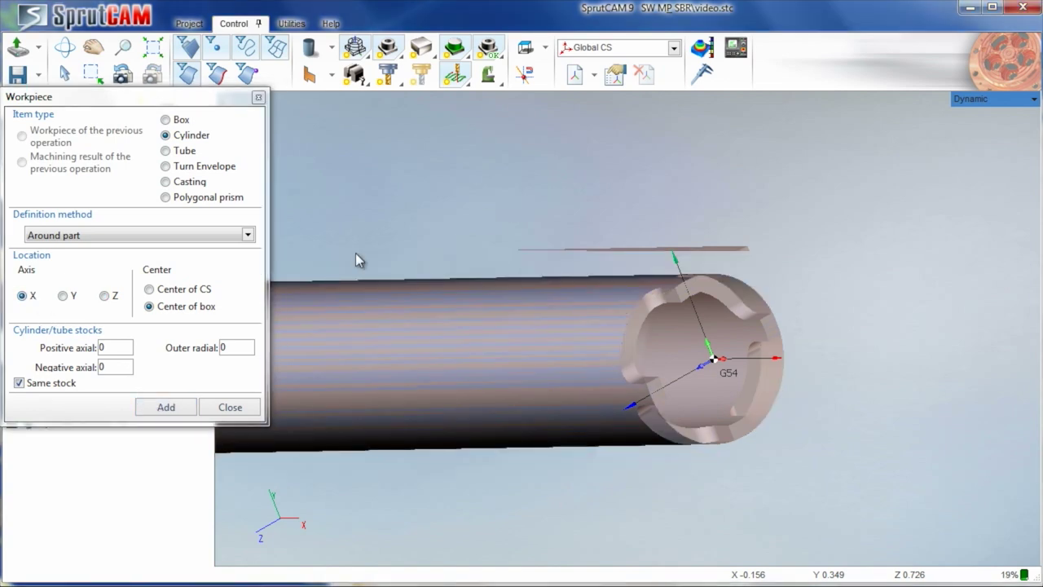
click(229, 408)
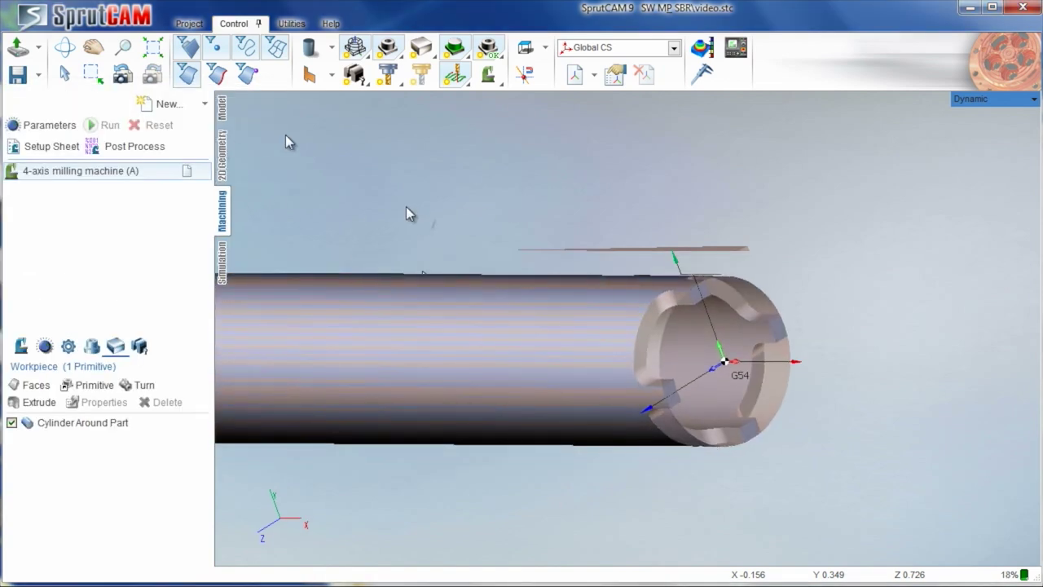
- Add a 2D contouring finishing operation to the machining list
click(209, 105)
mouse_move(184, 148)
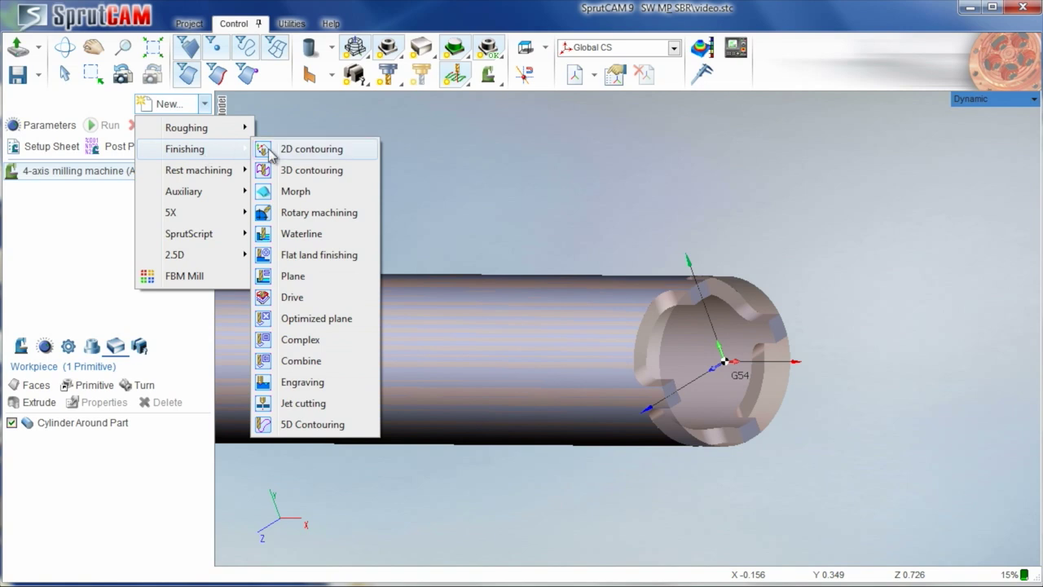
click(263, 146)
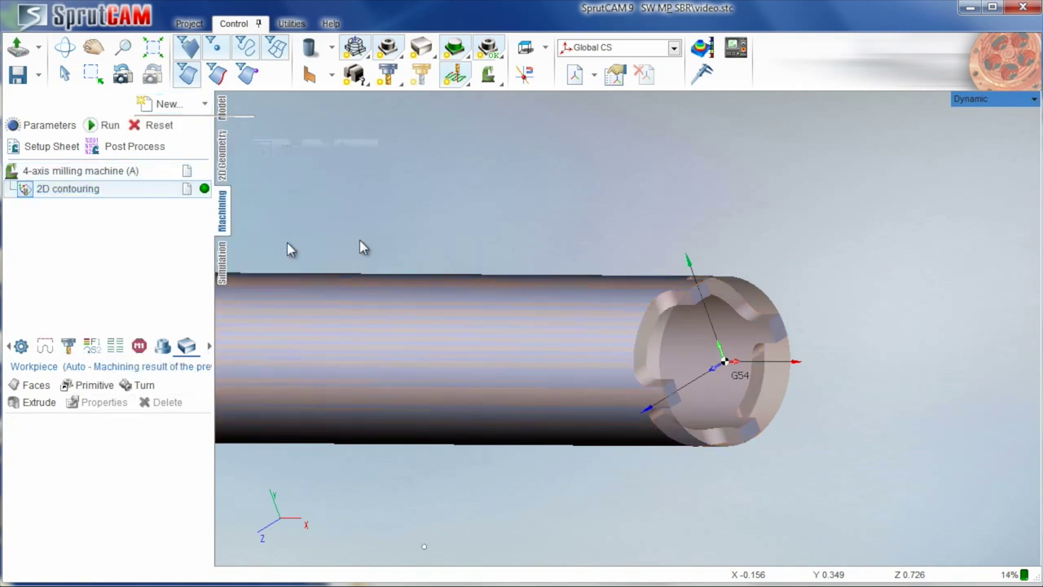
click(9, 345)
- Assign the tube as cylindrical base surface and the tube-end edge chain as the contour curve
click(45, 345)
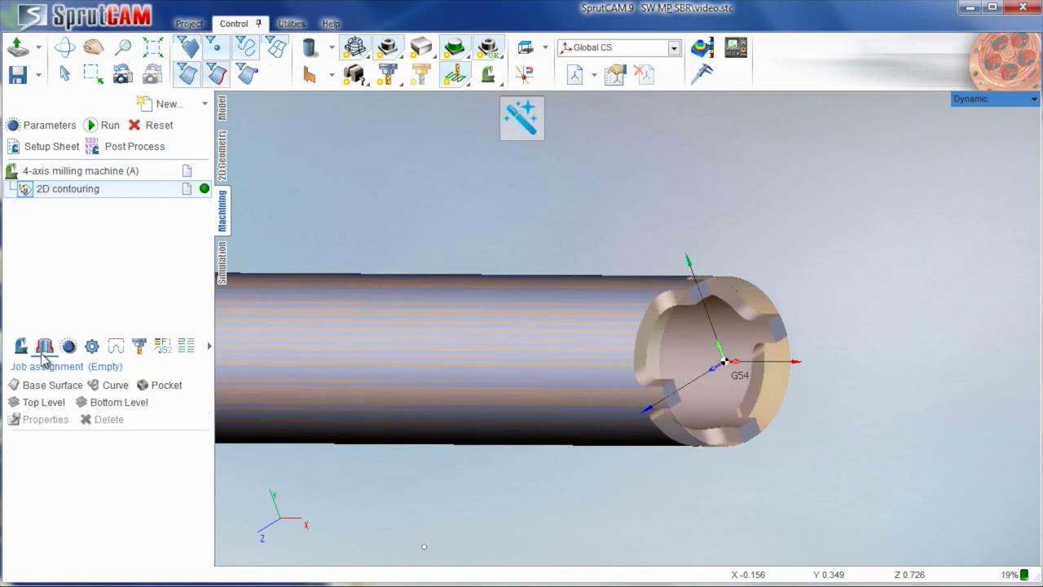
click(45, 389)
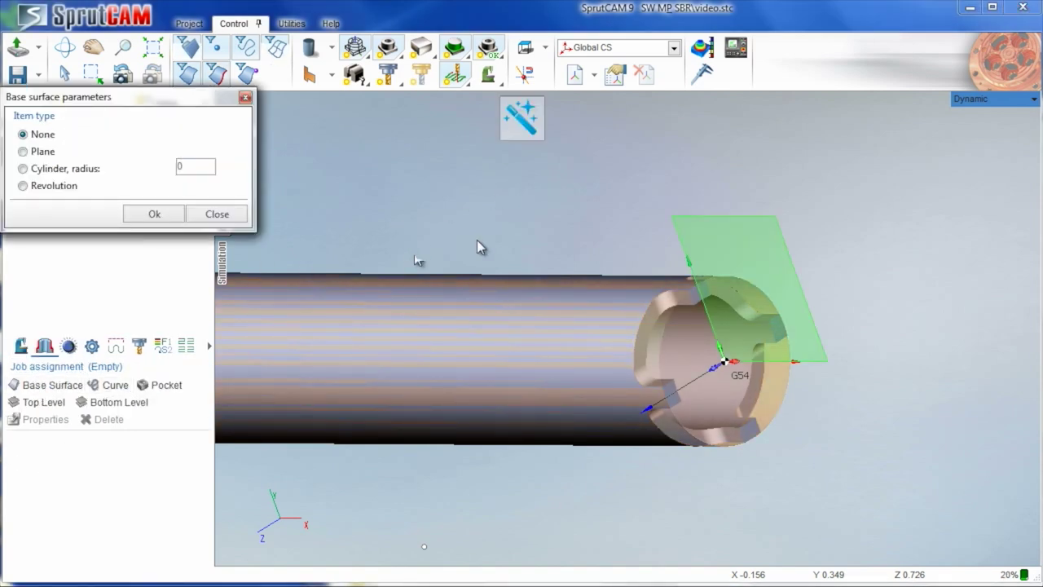
click(495, 308)
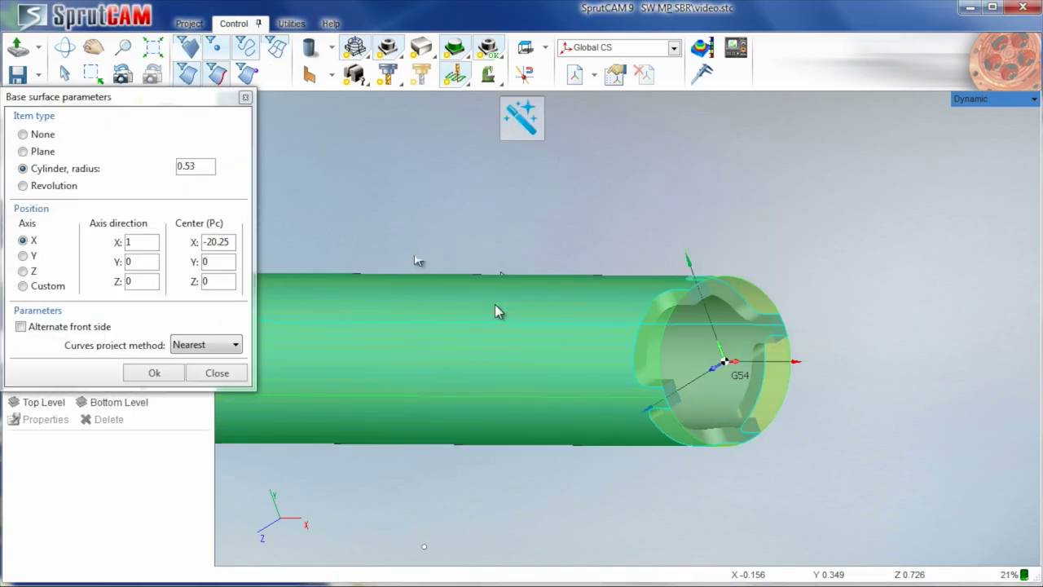
click(142, 378)
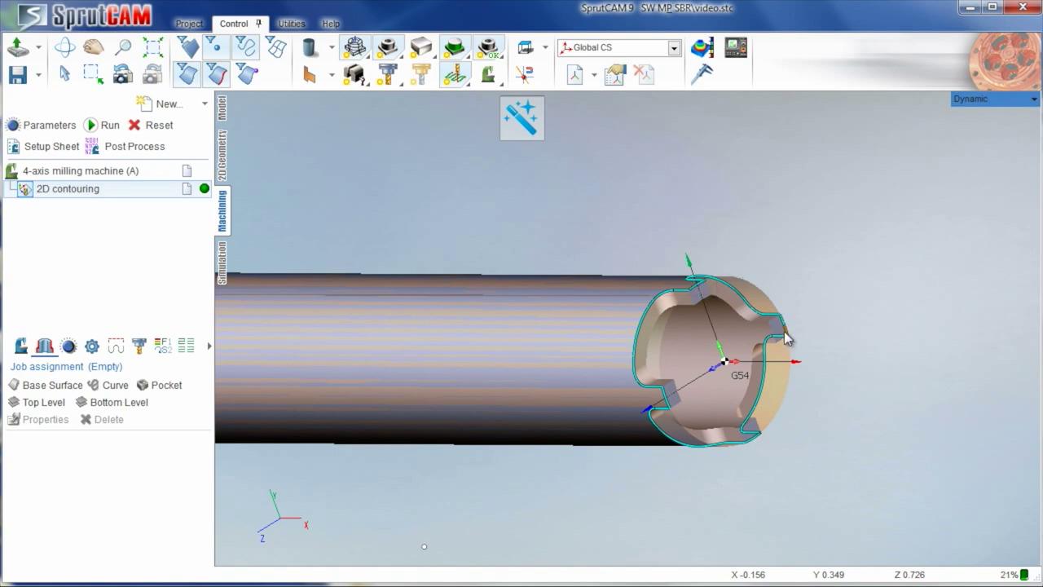
scroll(803, 342, up, 3)
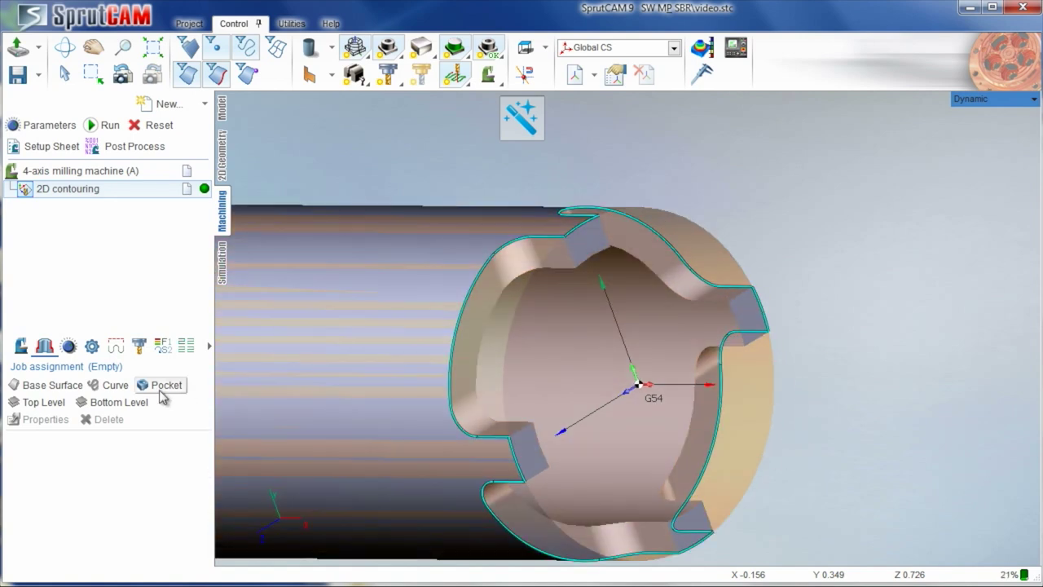
click(117, 384)
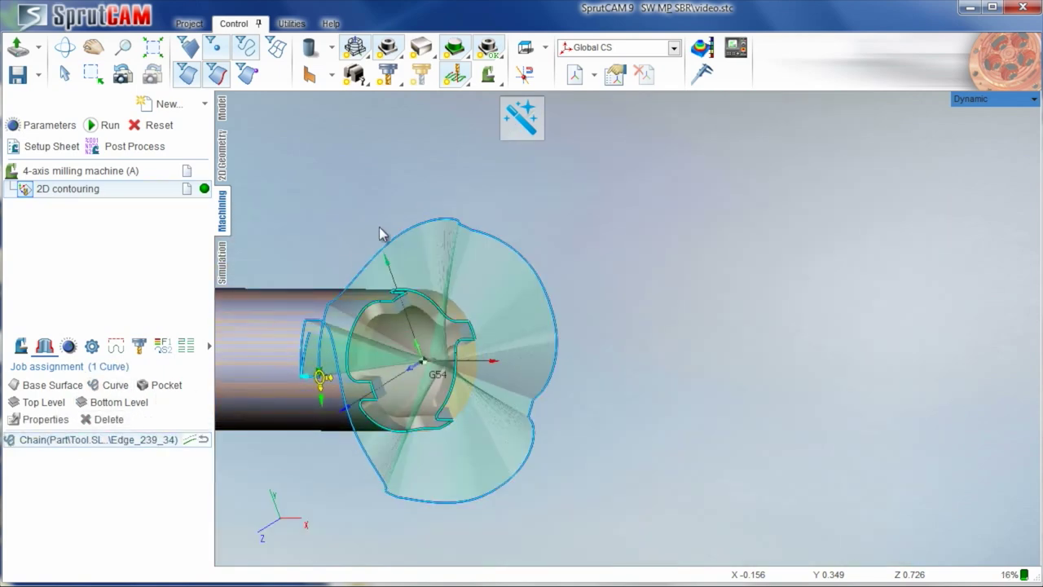
mouse_move(355, 196)
right_down()
mouse_move(523, 214)
mouse_move(539, 233)
mouse_move(529, 210)
mouse_move(566, 192)
right_up()
- Set the contouring tool to number 77 with a 0.1875 (3/16) diameter
double_click(78, 191)
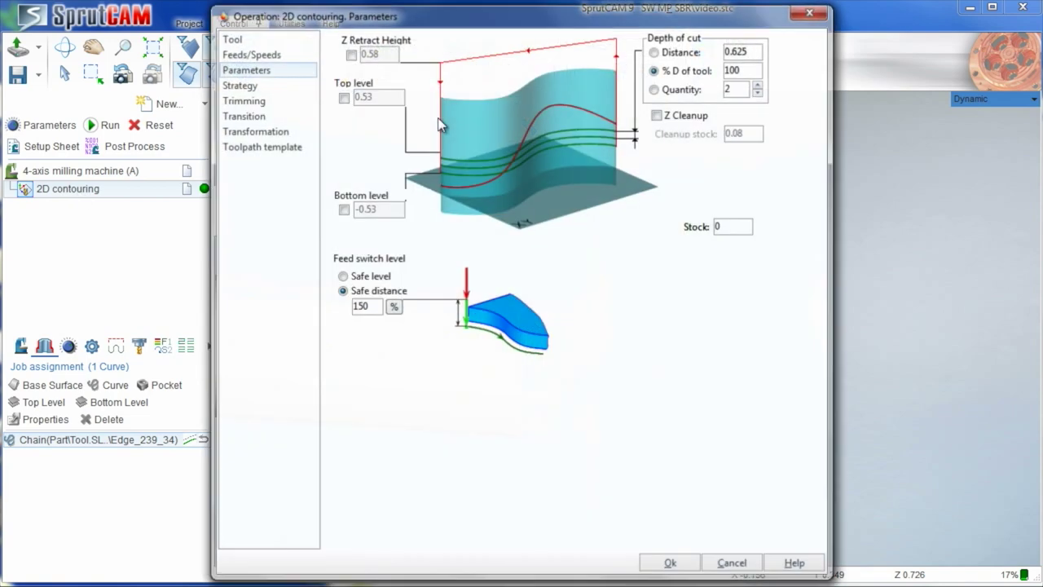
click(232, 39)
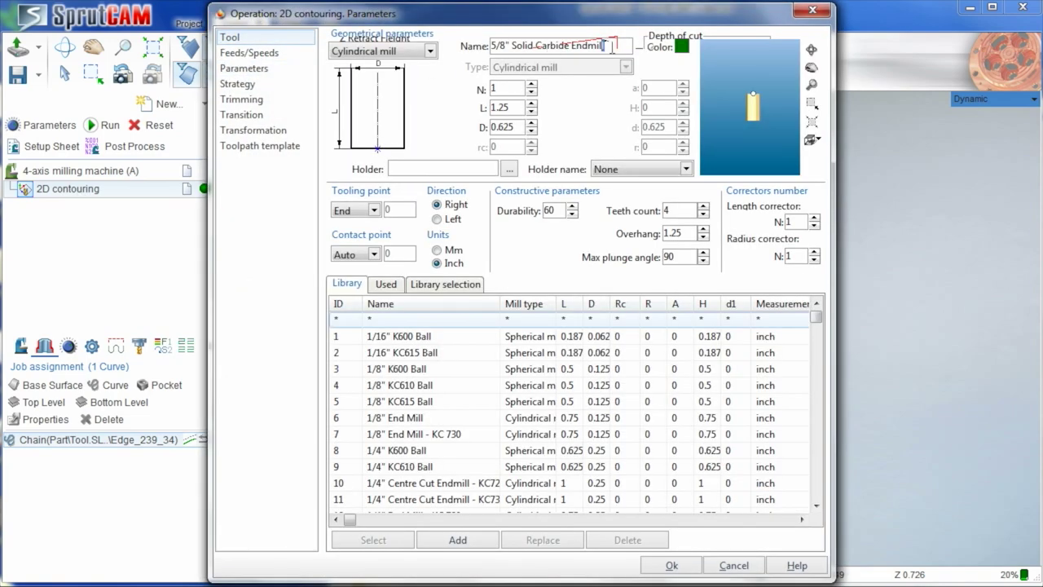
drag(603, 45, 429, 49)
text(77)
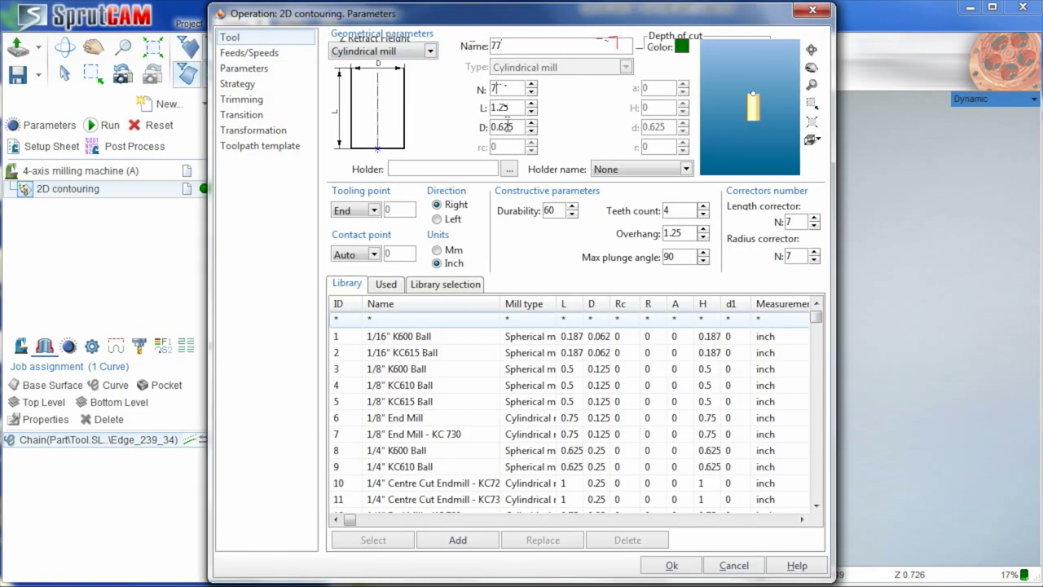
text(3)
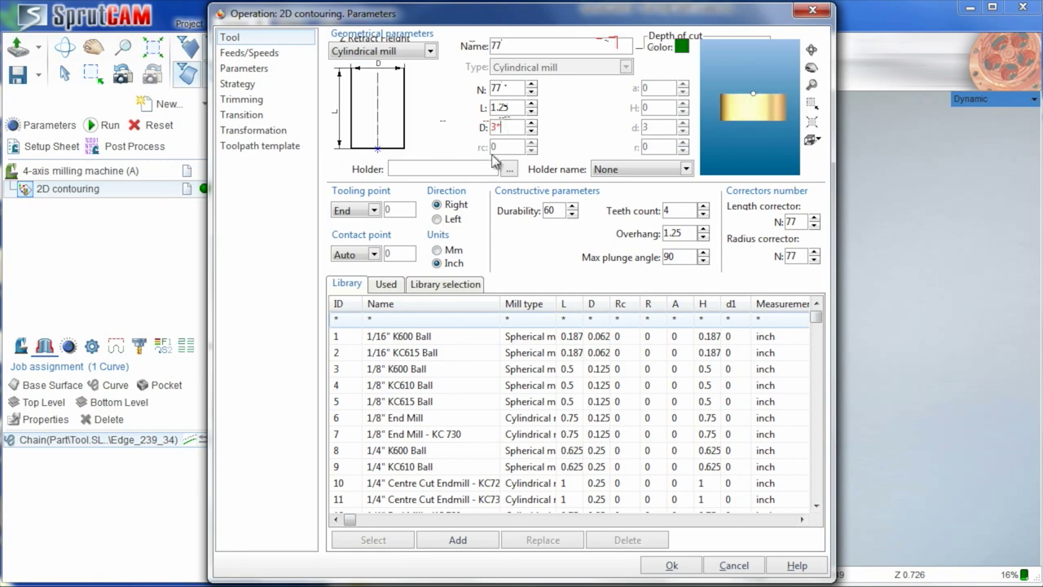
text(/169)
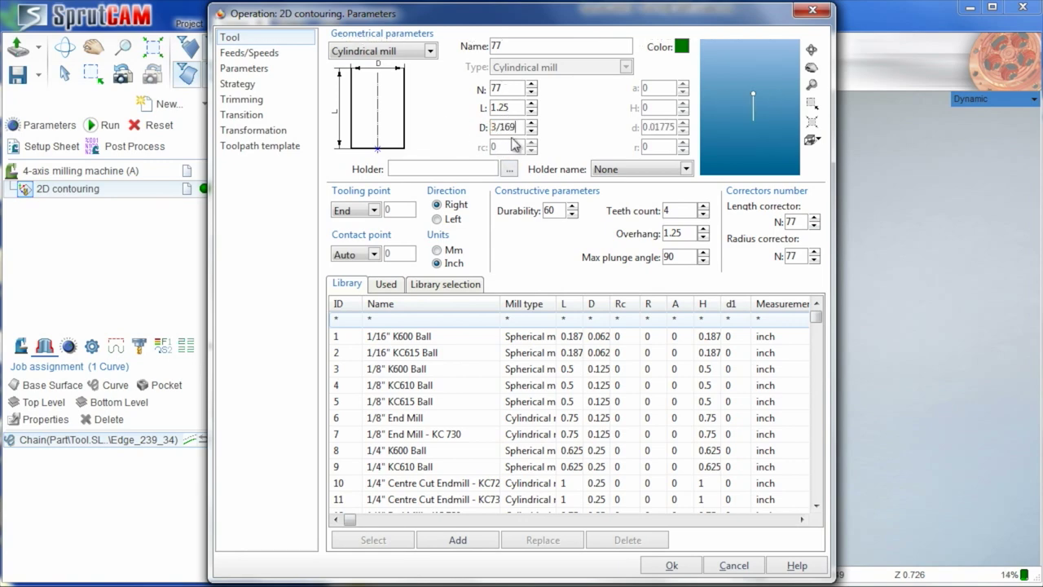
click(671, 564)
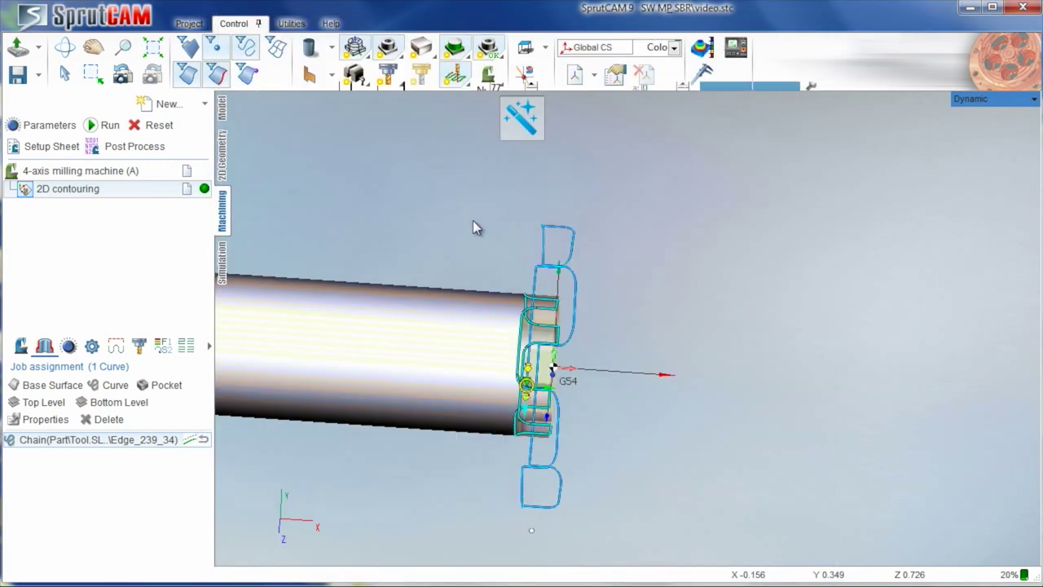
- Set the contouring top level to 0 with a shallow single-pass bottom level
click(525, 47)
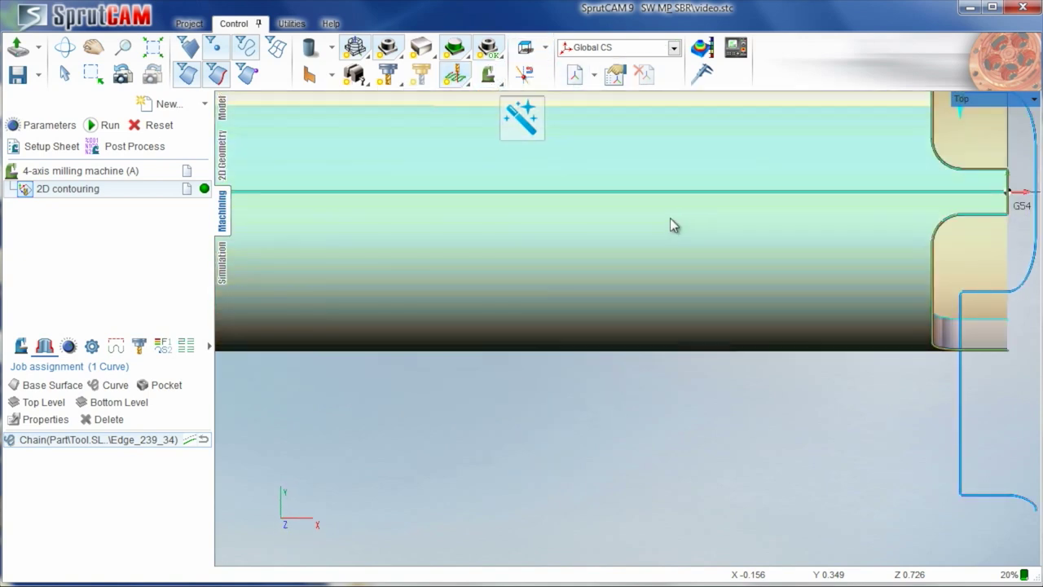
middle_drag(670, 218, 579, 249)
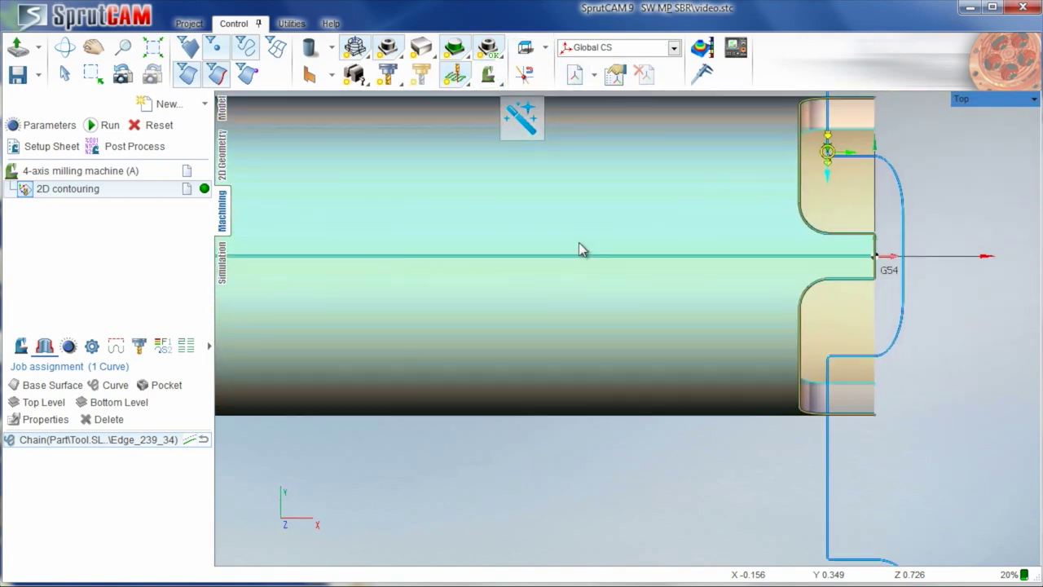
click(936, 175)
scroll(937, 175, down, 3)
middle_drag(998, 269, 978, 299)
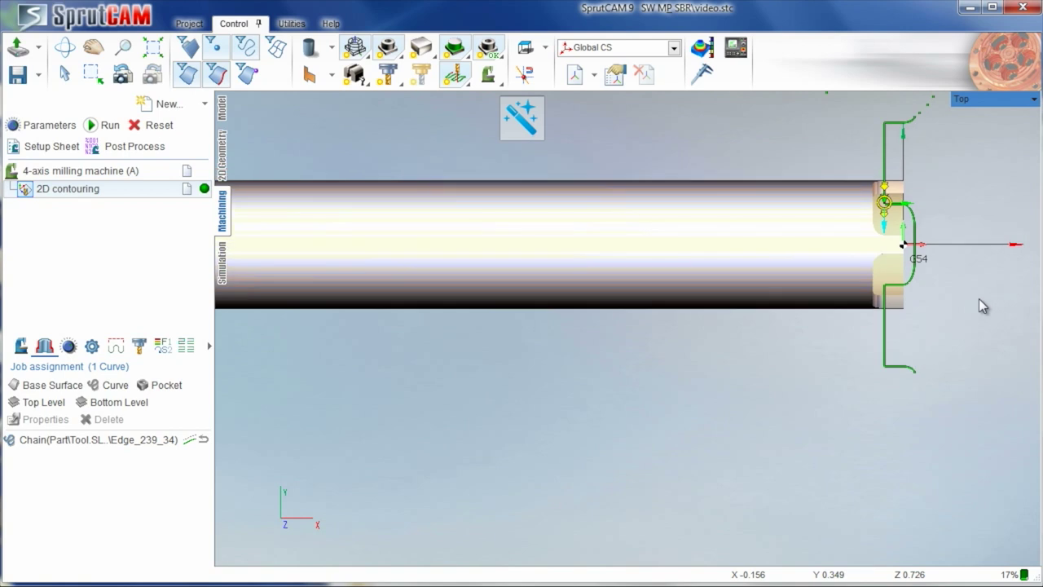
middle_drag(957, 253, 885, 248)
scroll(878, 303, up, 2)
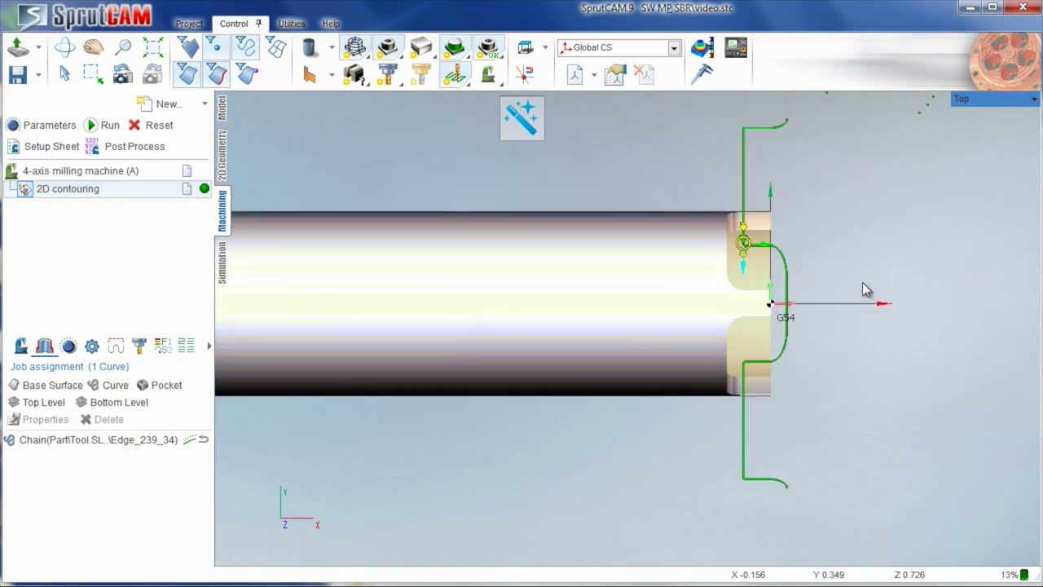
scroll(747, 247, up, 1)
scroll(744, 243, up, 1)
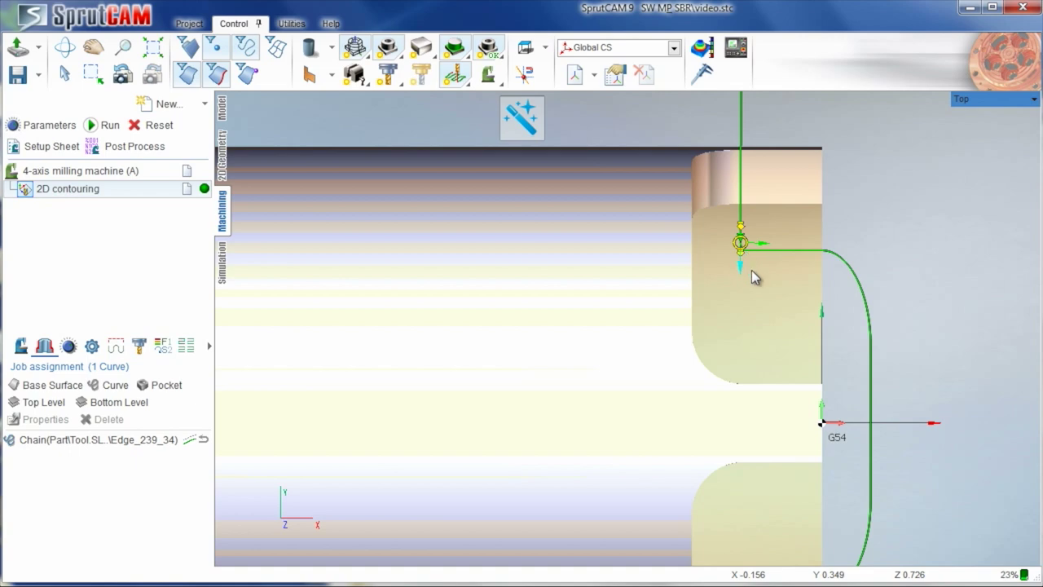
scroll(911, 293, down, 2)
mouse_move(975, 247)
right_down()
mouse_move(782, 236)
mouse_move(619, 244)
right_up()
double_click(104, 193)
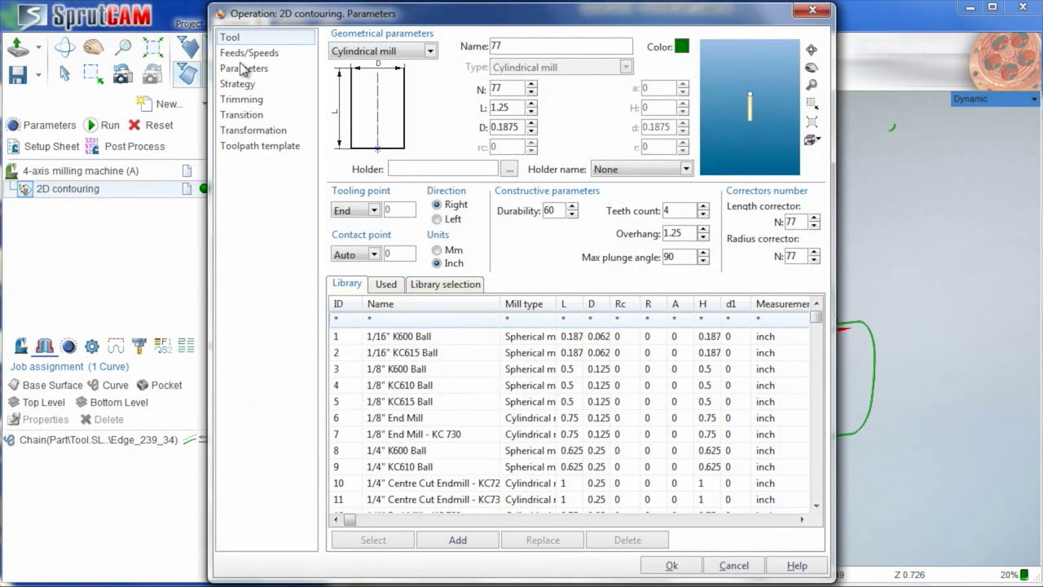
click(243, 84)
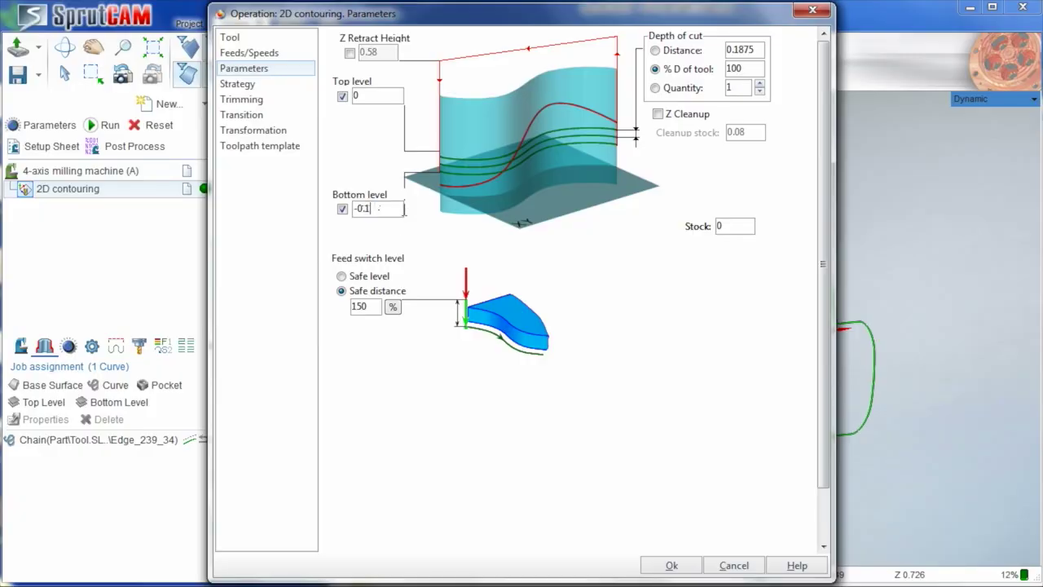
click(689, 569)
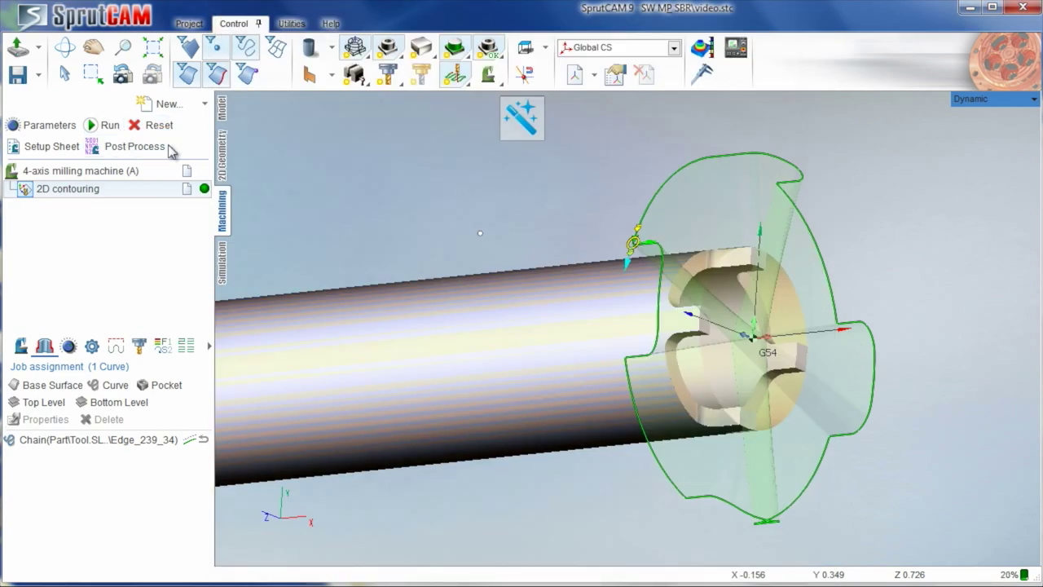
- Calculate the contouring toolpath and inspect it around the four prongs
click(125, 129)
right_drag(524, 184, 713, 230)
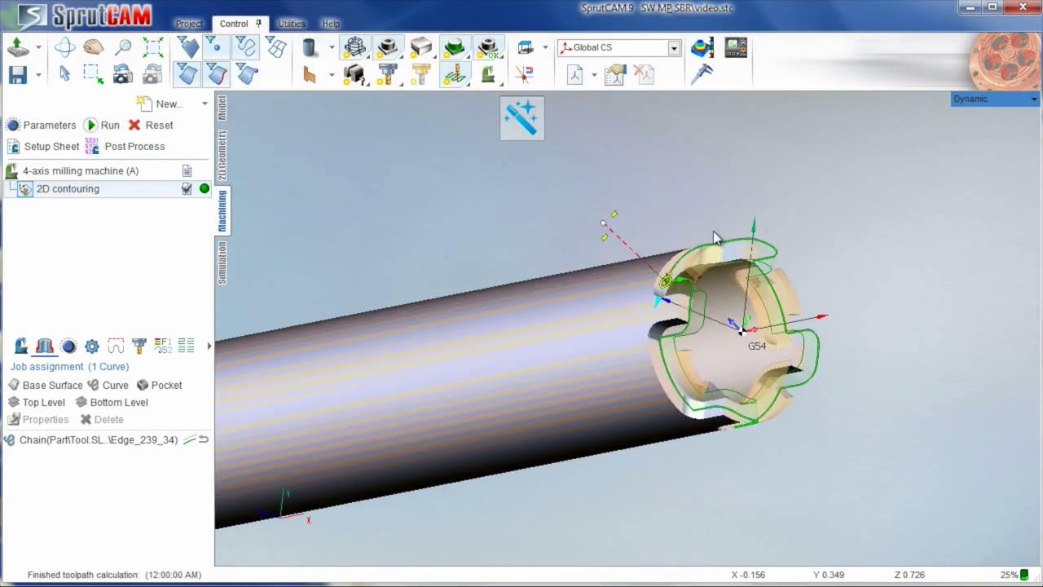
scroll(568, 229, up, 2)
right_drag(567, 229, 574, 236)
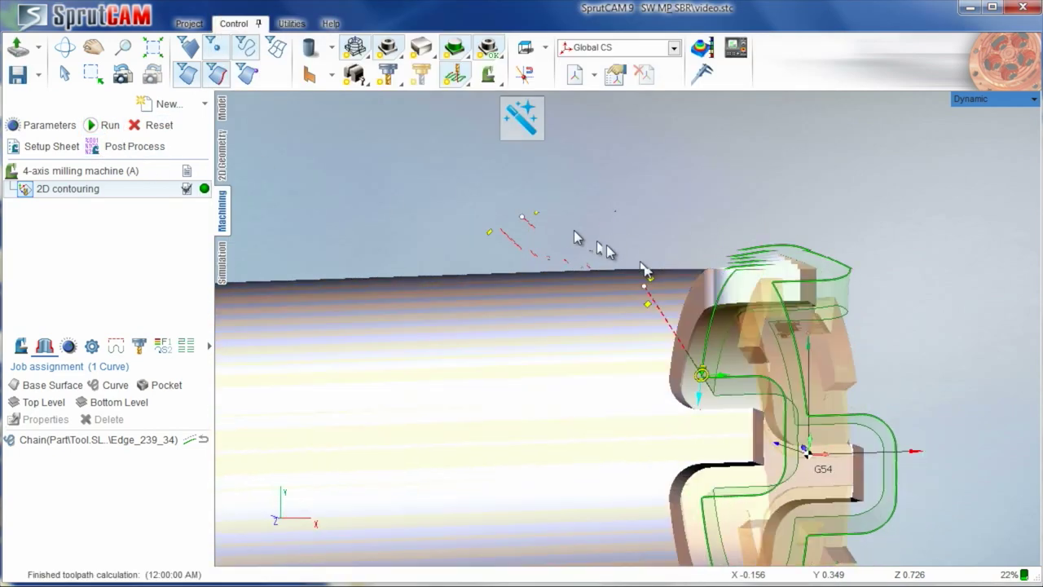
click(224, 261)
click(223, 212)
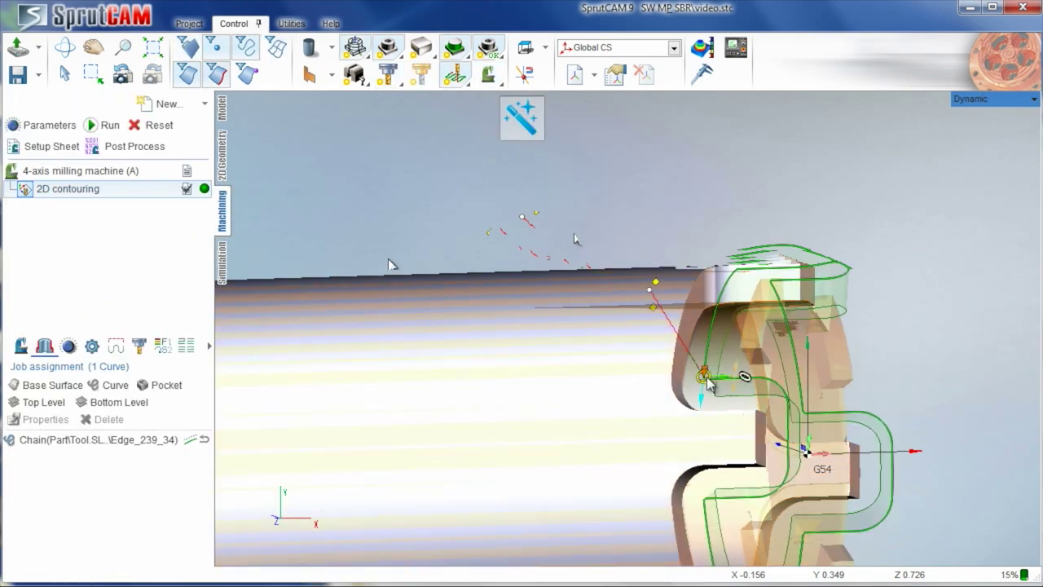
- Enlarge the 90° lead-in arc at the toolpath start to about 0.119 radius
scroll(709, 380, up, 2)
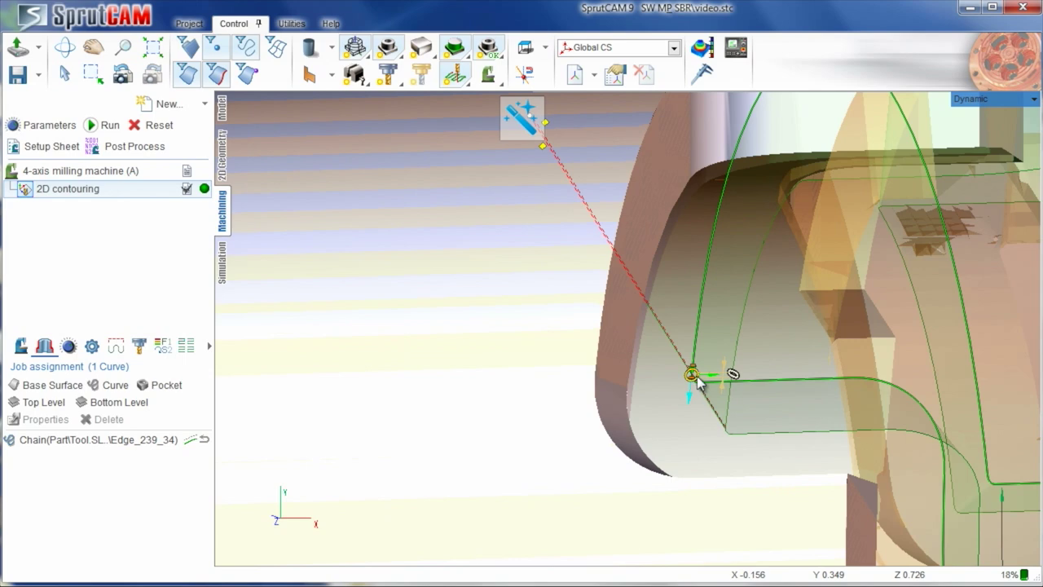
click(701, 376)
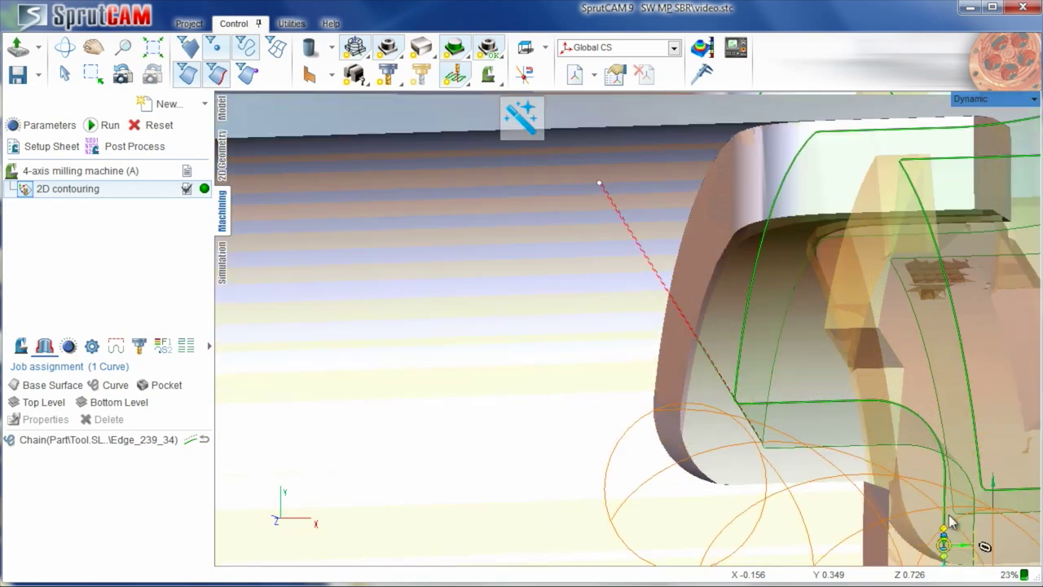
scroll(949, 514, down, 3)
middle_drag(894, 243, 693, 196)
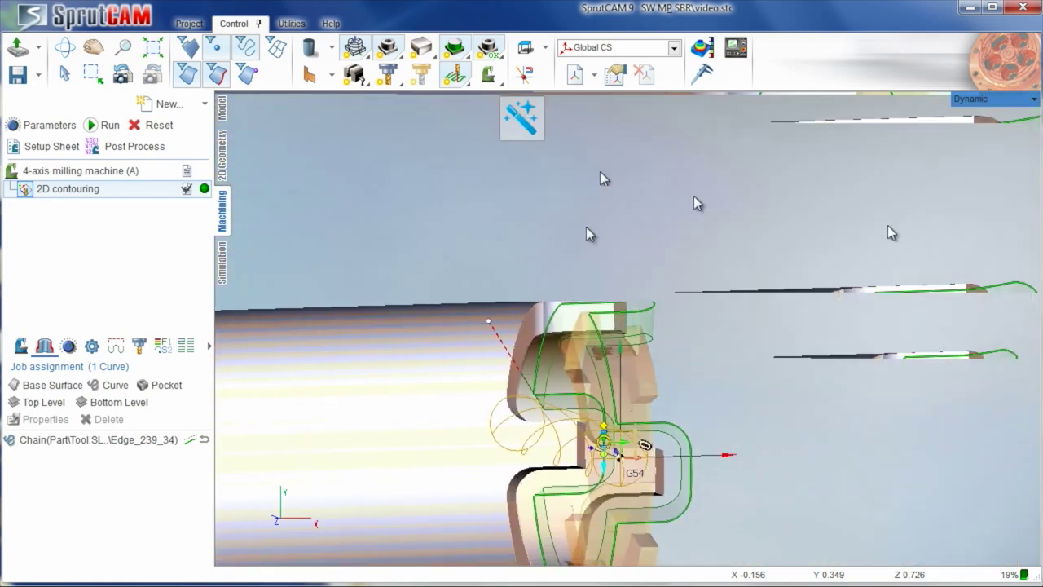
scroll(605, 362, up, 2)
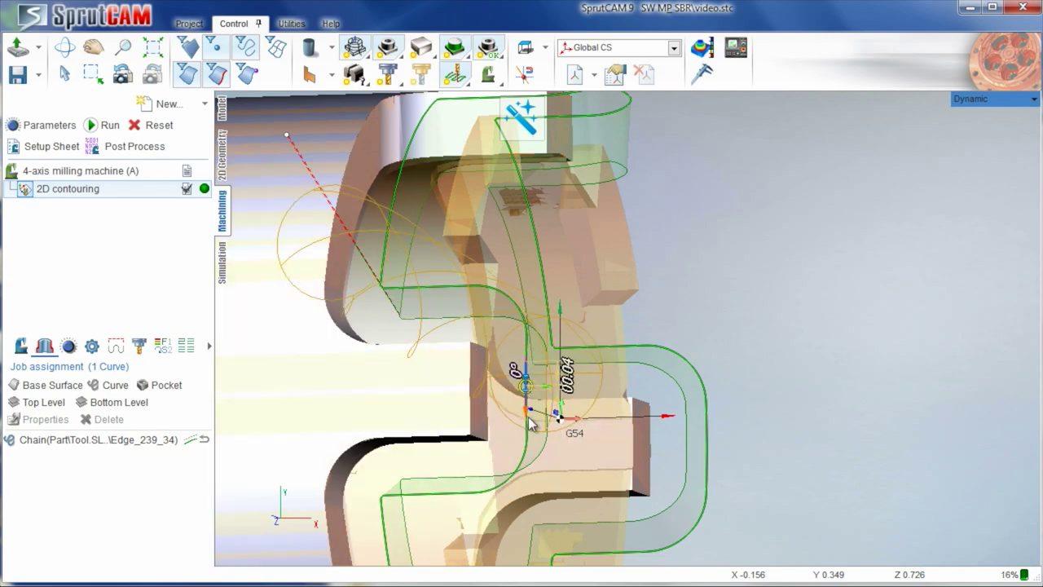
scroll(538, 373, up, 3)
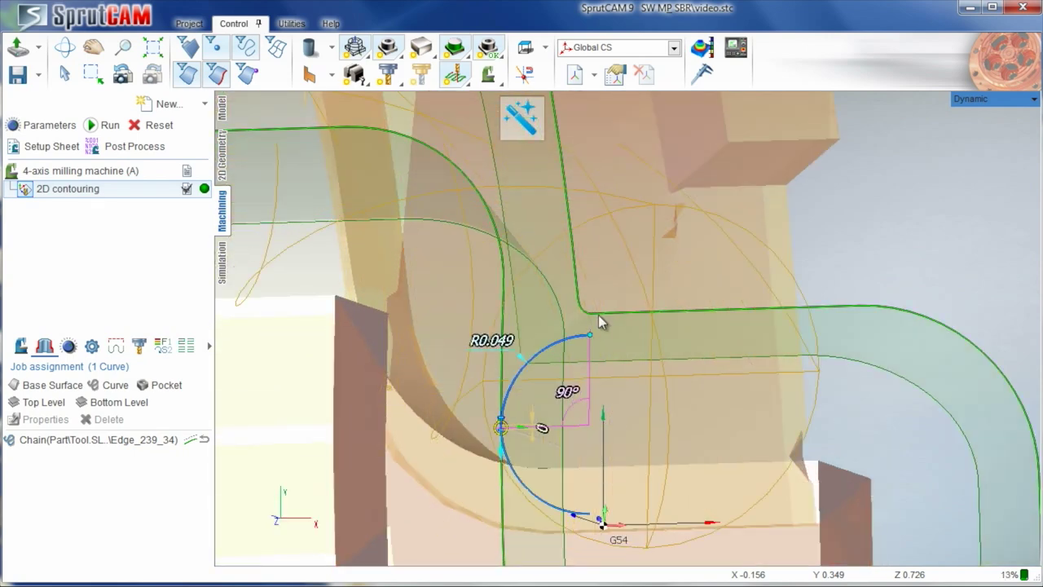
scroll(704, 213, down, 3)
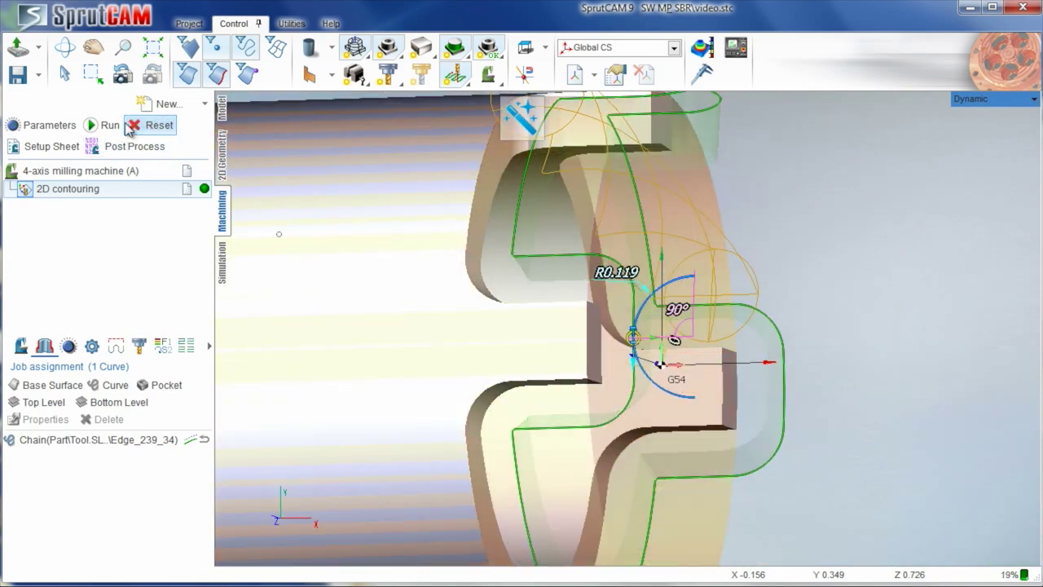
- Simulate the machining to cut the notches between the four prongs on the tube end
click(222, 273)
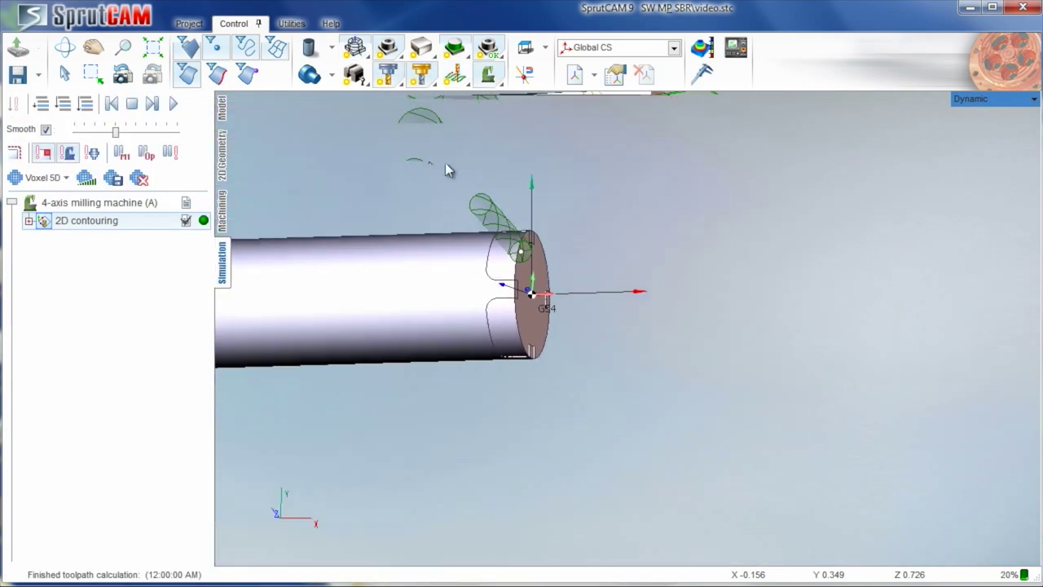
scroll(551, 244, up, 2)
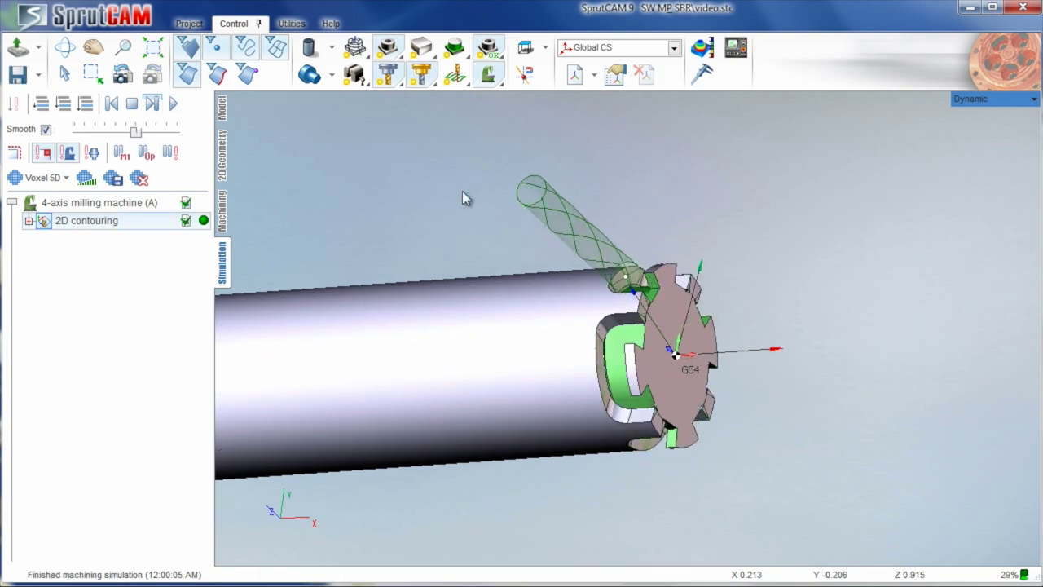
click(223, 212)
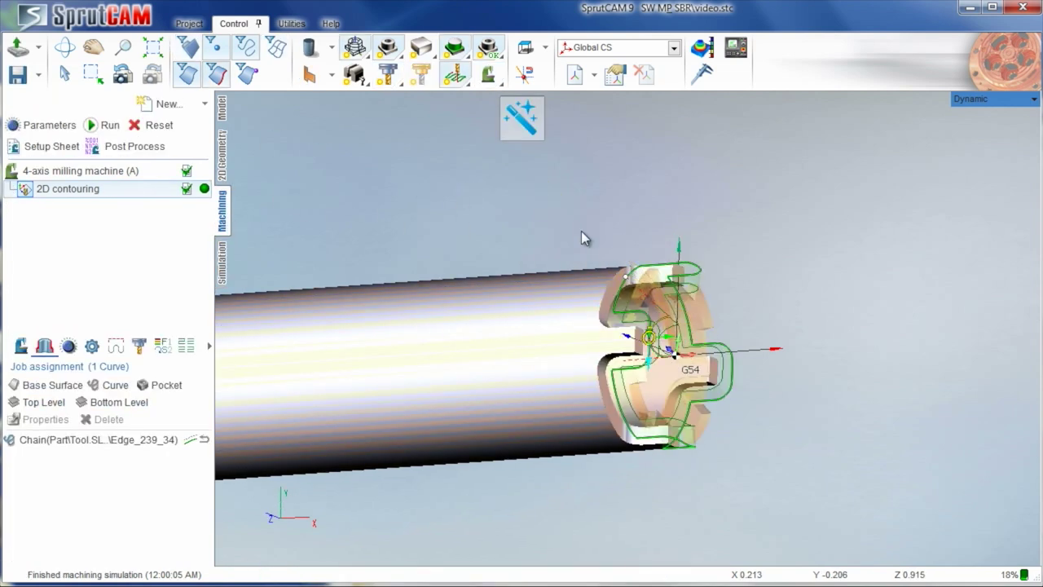